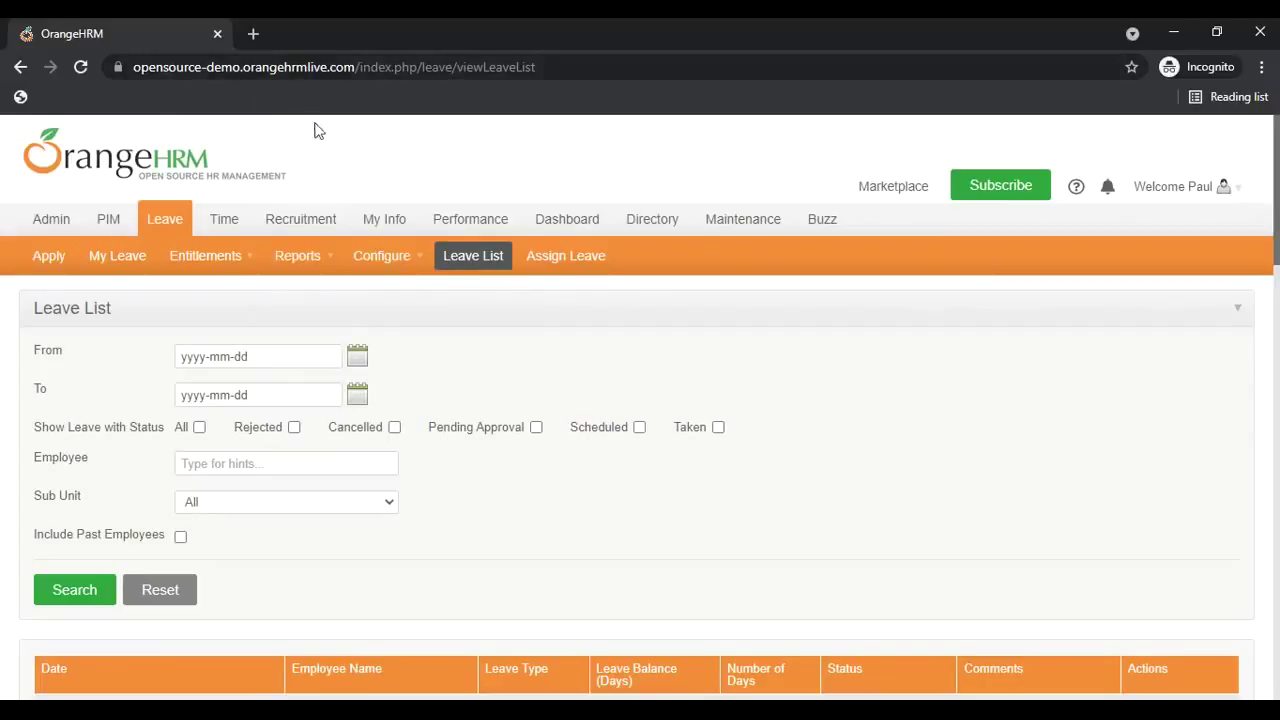
# Reload the Leave List page and bring up the From date calendar showing September 2021.
pyautogui.click(158, 220)
pyautogui.click(359, 356)
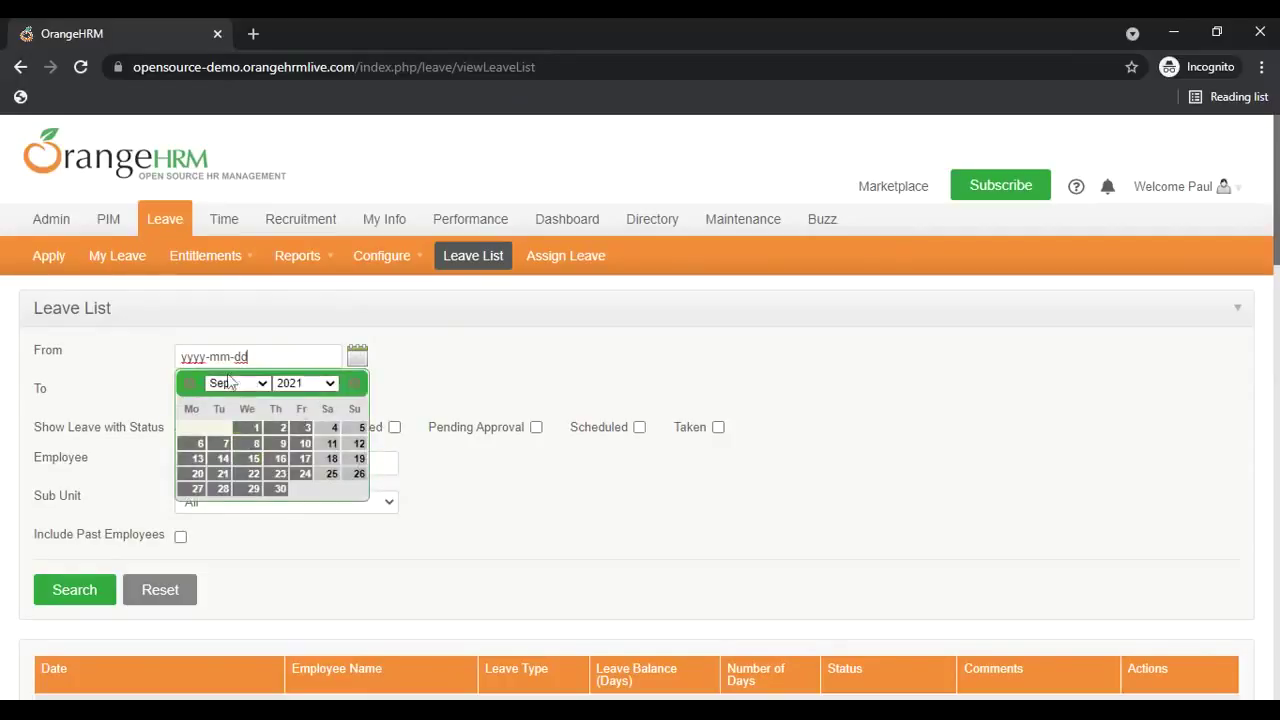
pyautogui.click(400, 366)
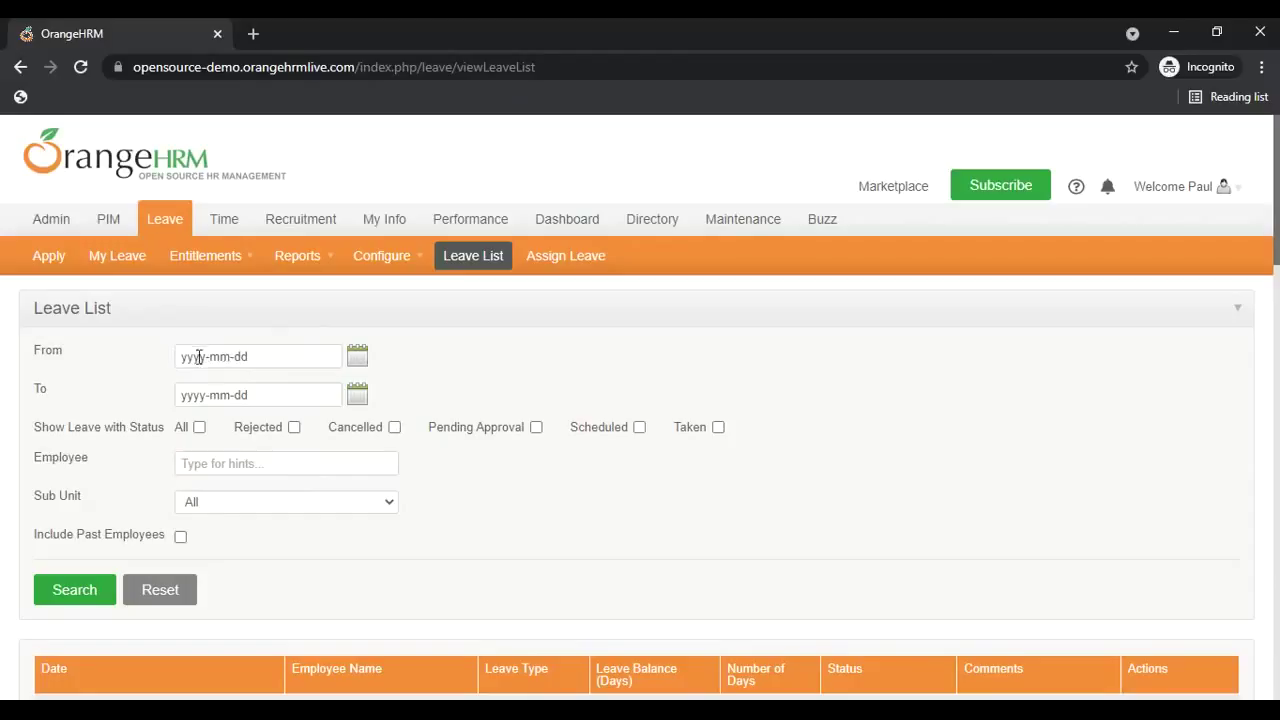
pyautogui.click(265, 464)
pyautogui.click(358, 362)
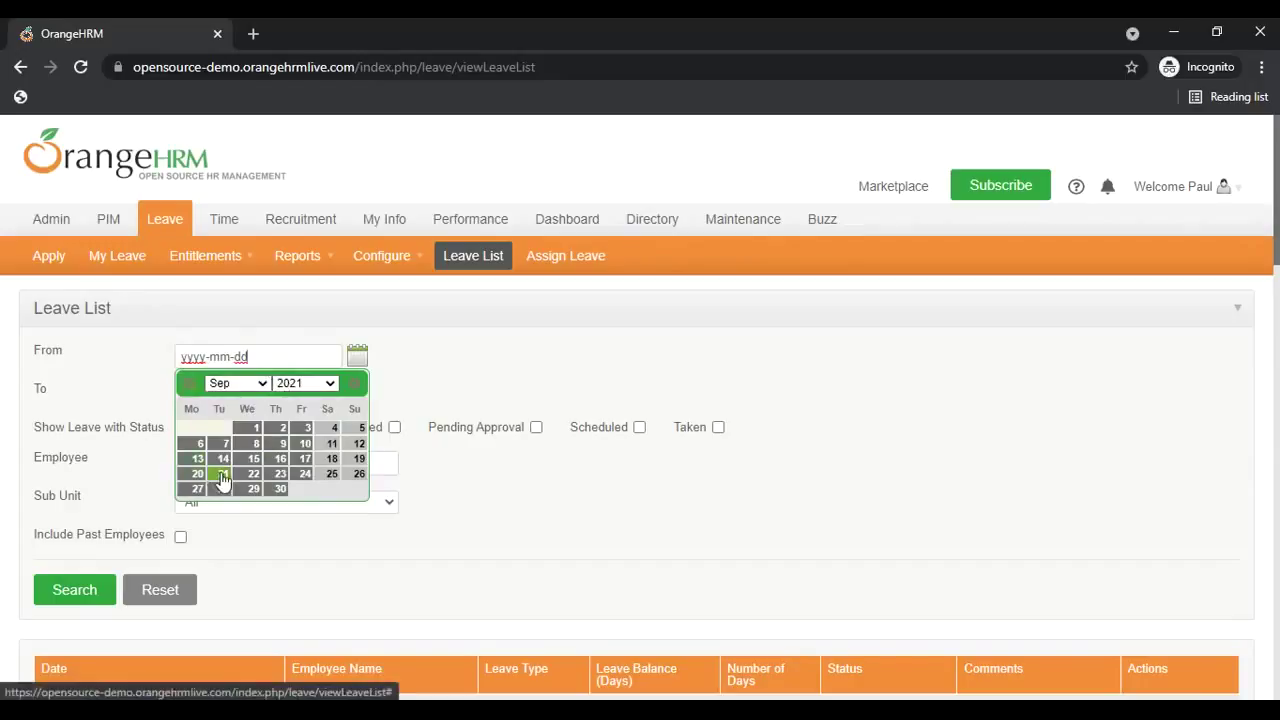
# Pick September 1, then change the From date to September 8 (2021-09-08).
pyautogui.click(248, 430)
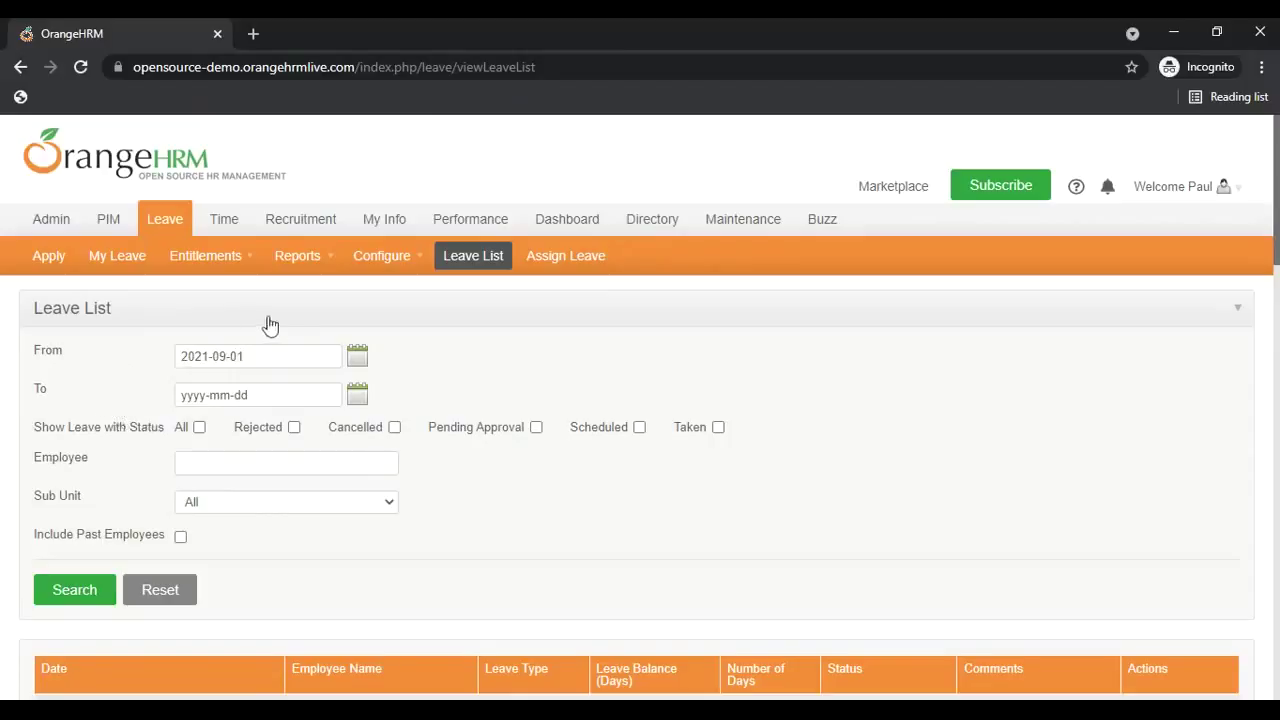
pyautogui.click(356, 366)
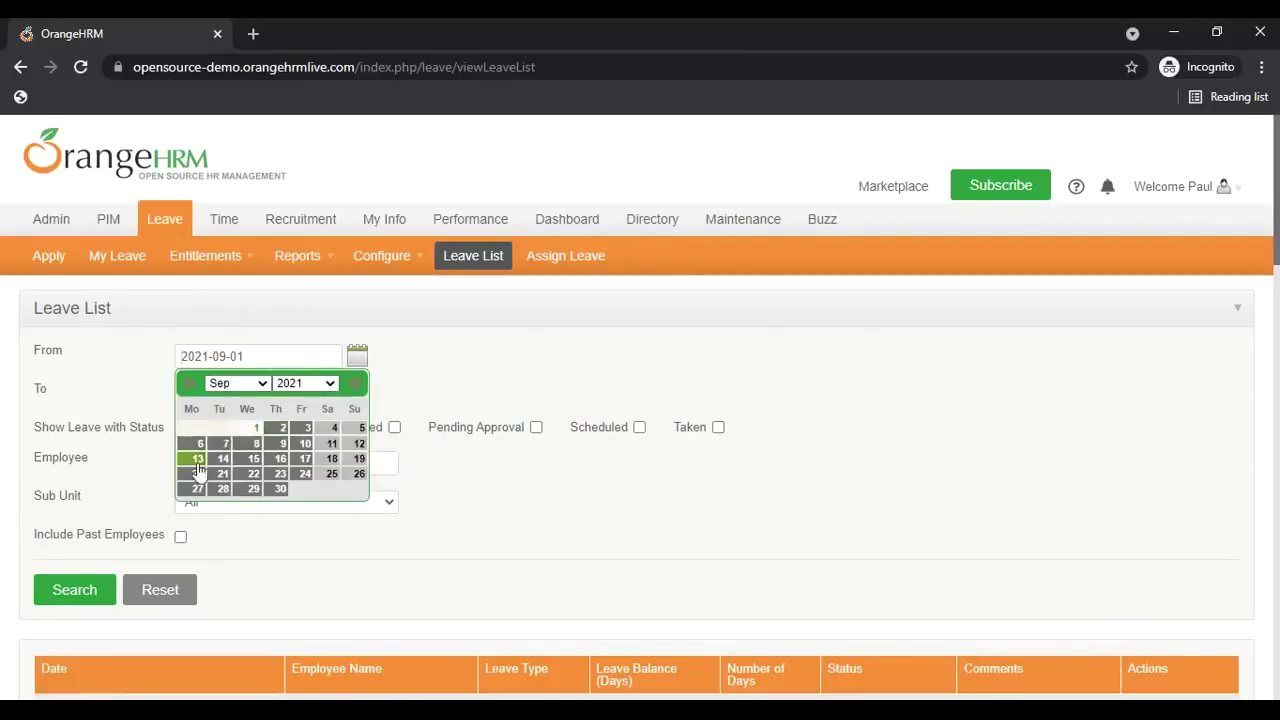
pyautogui.click(251, 445)
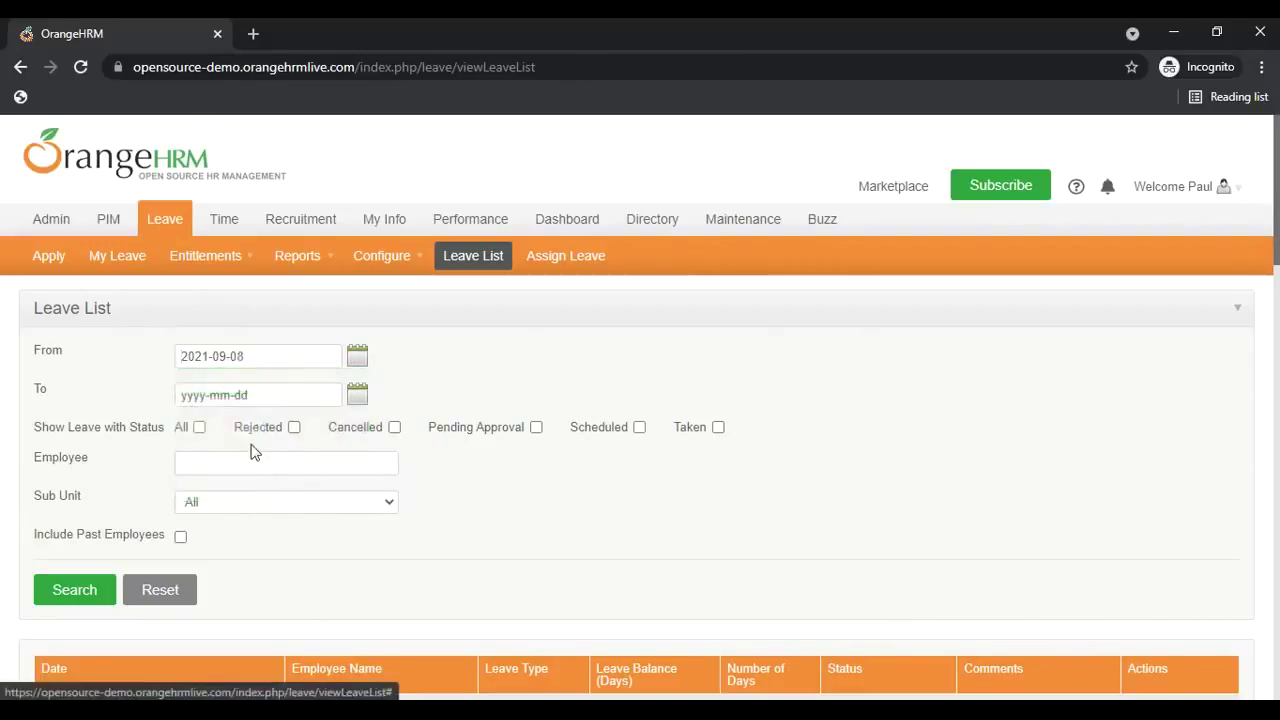
pyautogui.click(356, 362)
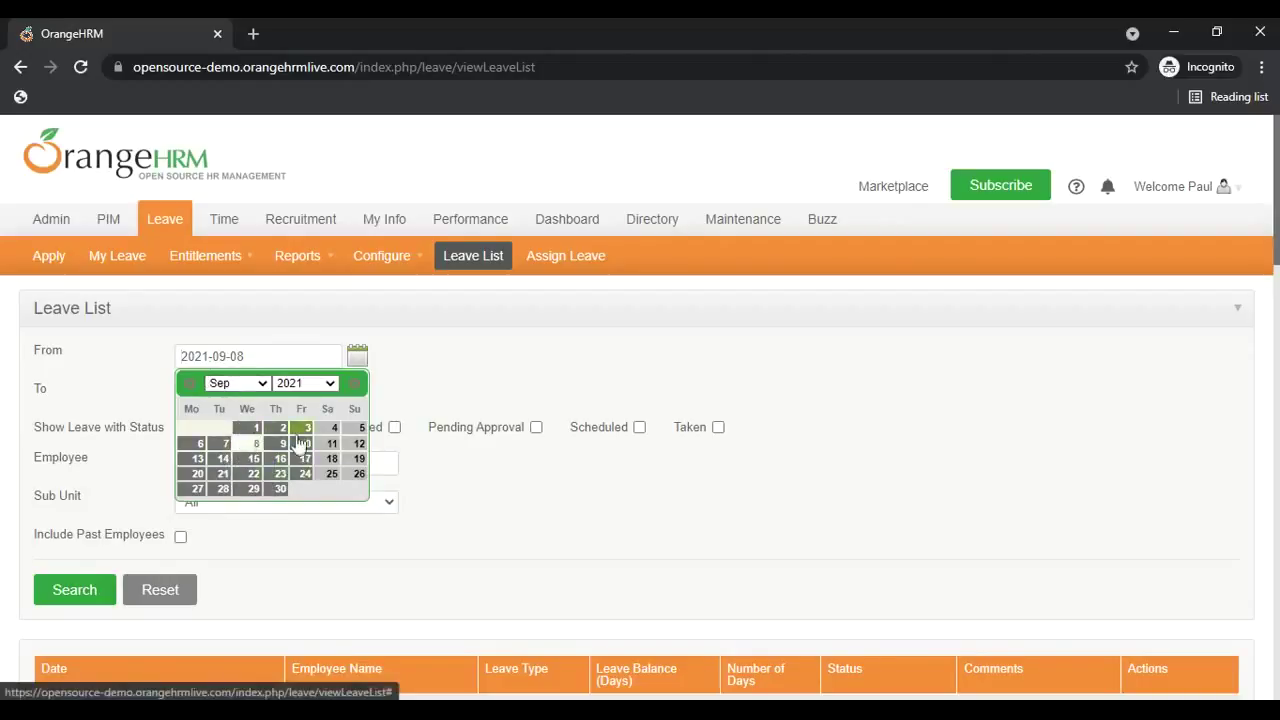
pyautogui.click(406, 361)
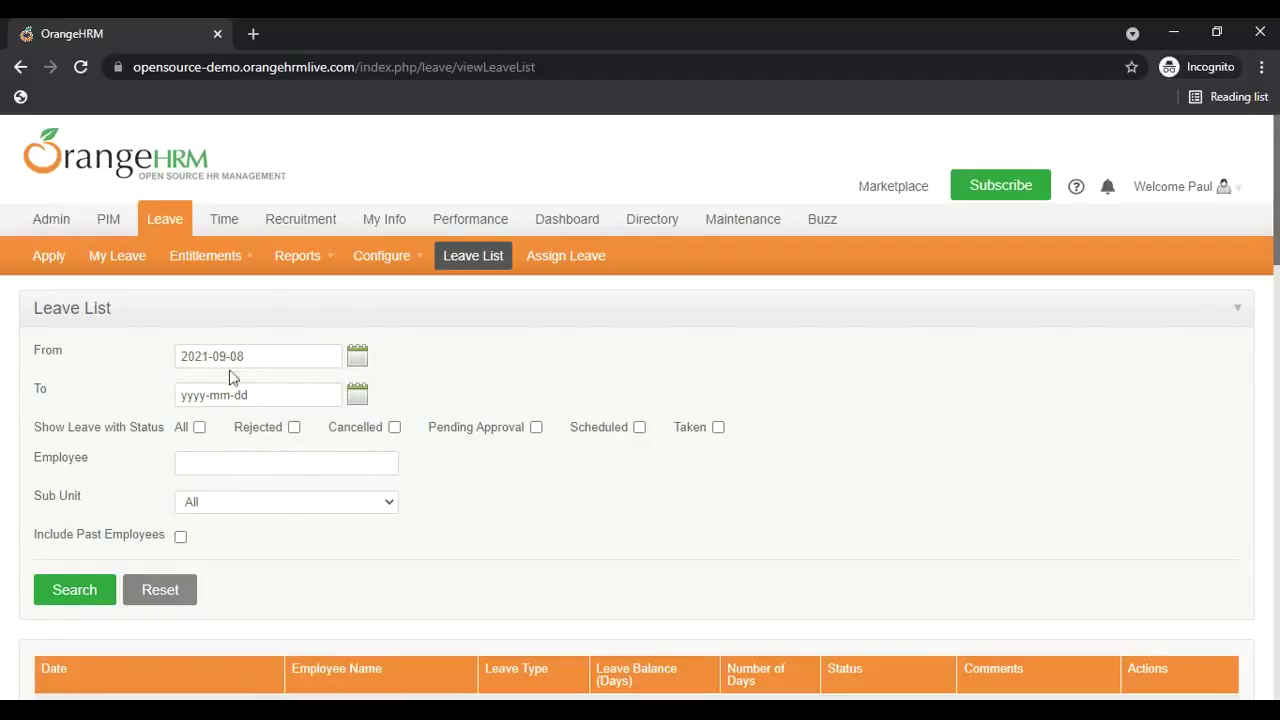
pyautogui.click(358, 358)
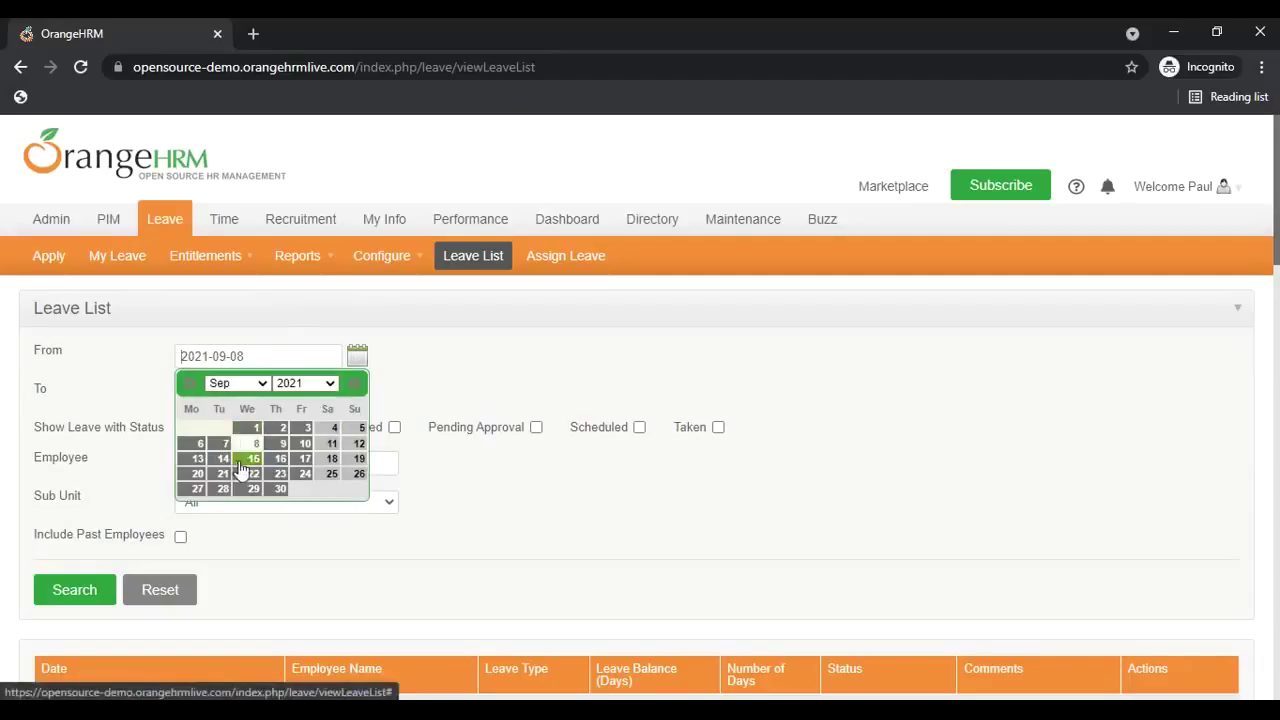
pyautogui.click(305, 389)
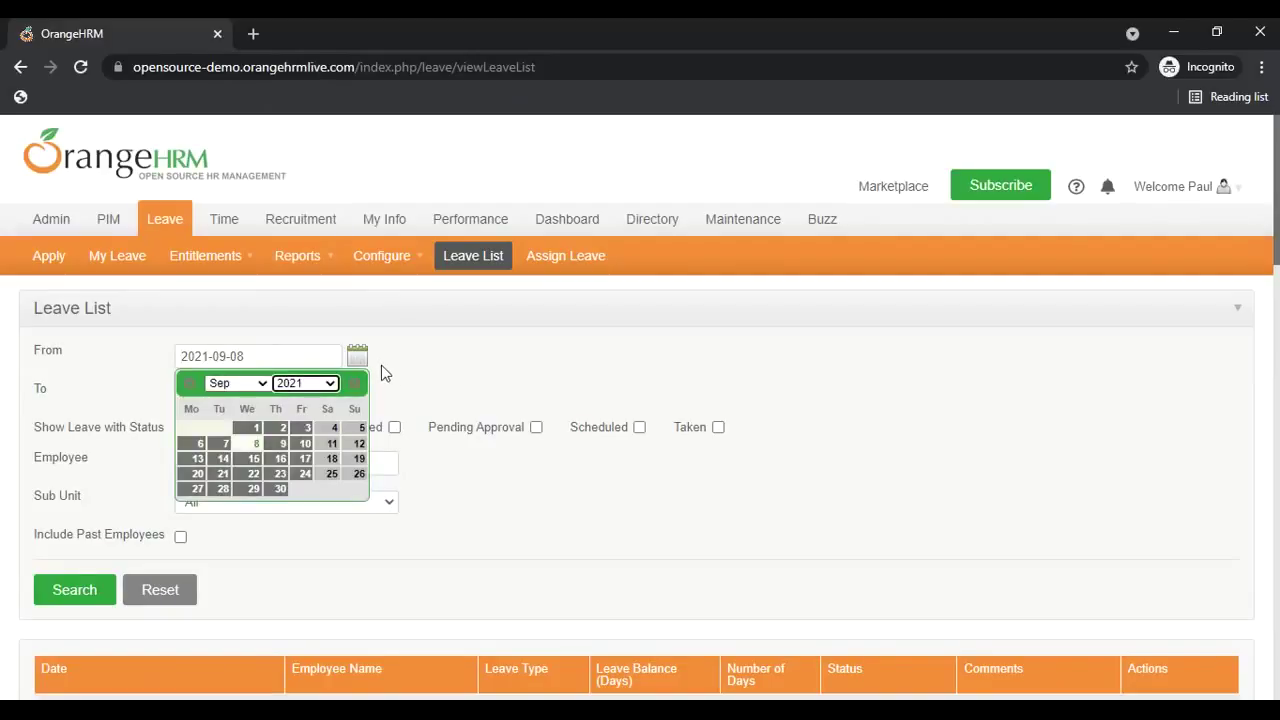
pyautogui.click(287, 352)
pyautogui.click(259, 362)
pyautogui.moveTo(251, 356); pyautogui.dragTo(175, 360)
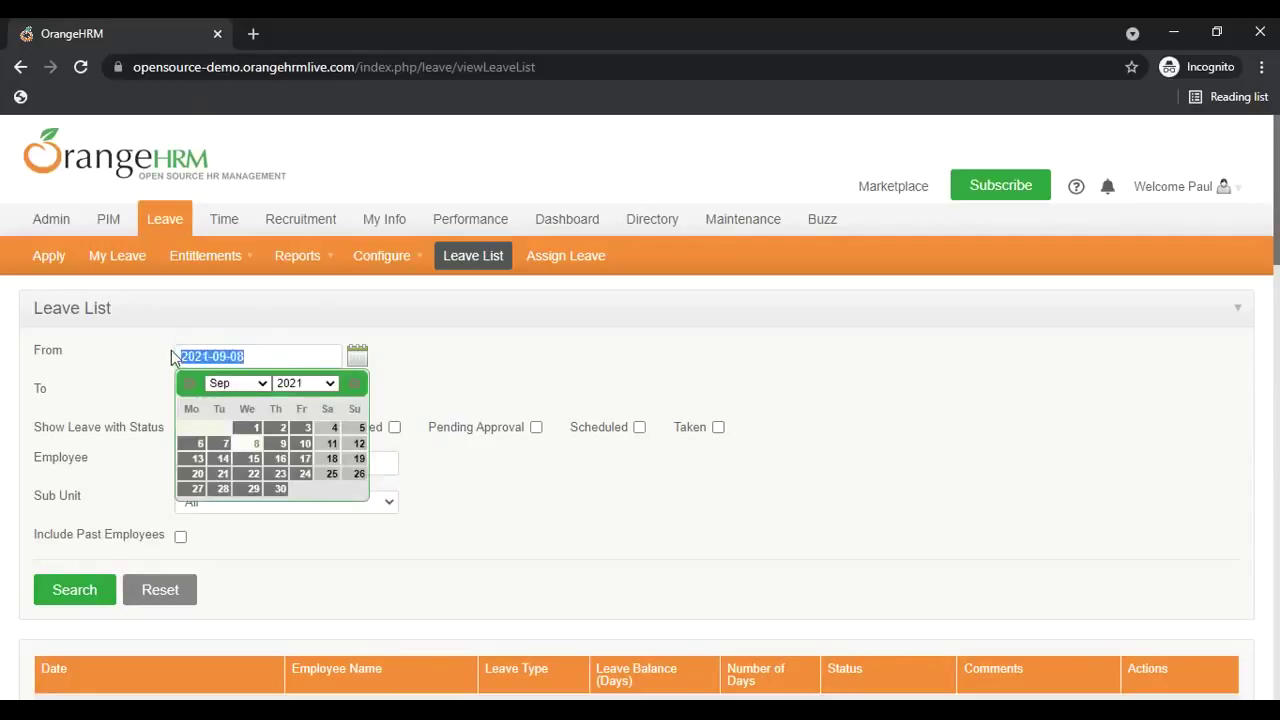
pyautogui.click(277, 350)
pyautogui.moveTo(263, 354); pyautogui.dragTo(167, 350)
pyautogui.press('BackSpace')
pyautogui.write('2021-09-08')
pyautogui.click(494, 360)
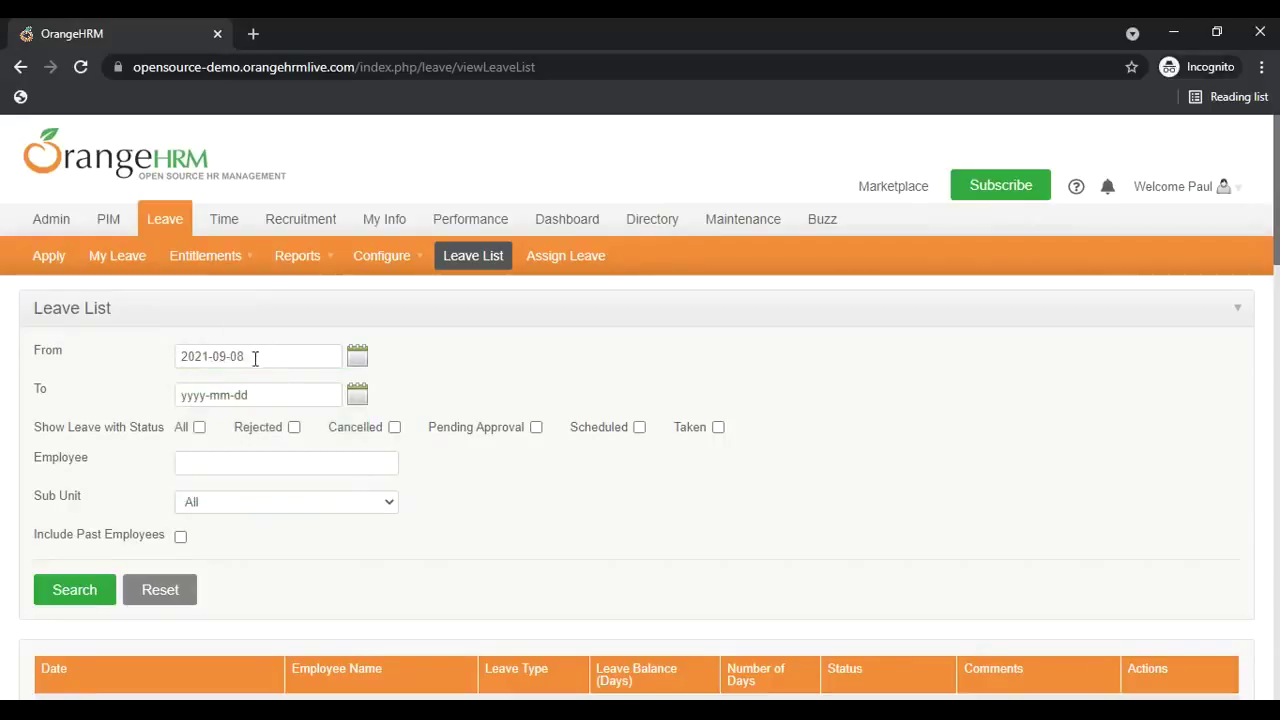
pyautogui.click(258, 359)
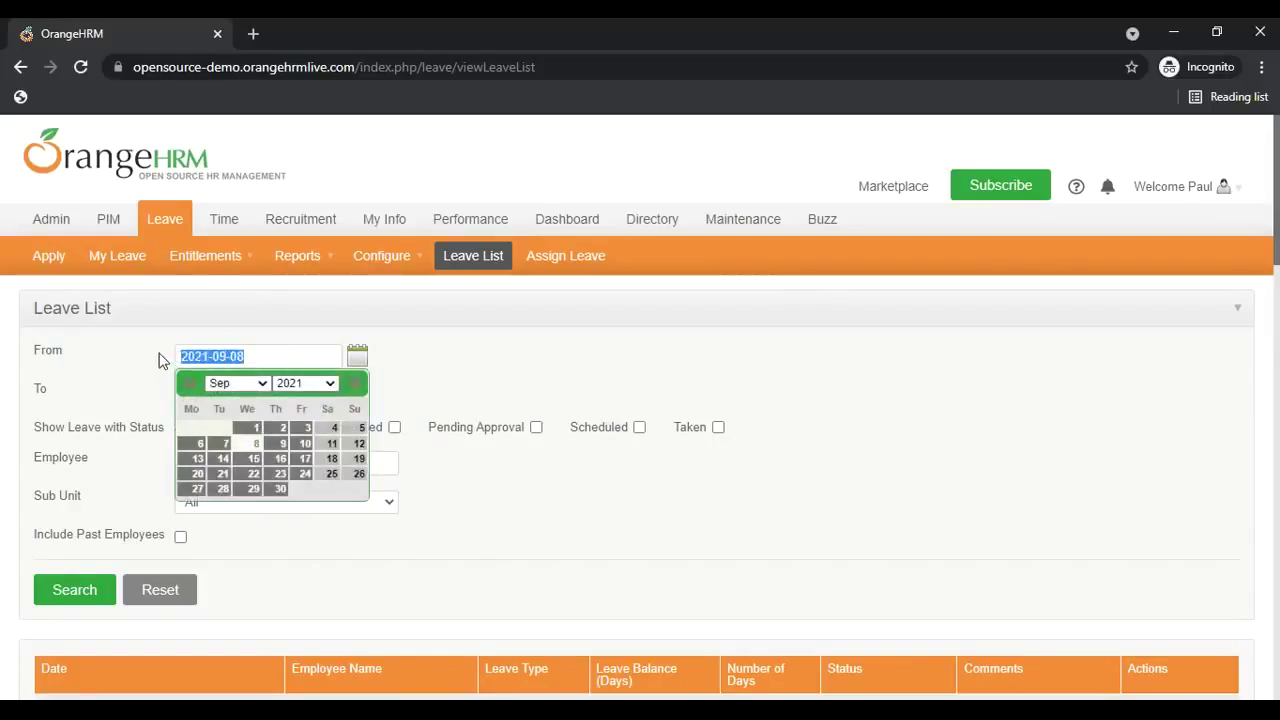
# Replace the From date with 09-01-2021 to trigger the yyyy-mm-dd format error.
pyautogui.press('BackSpace')
pyautogui.write('09-01-')
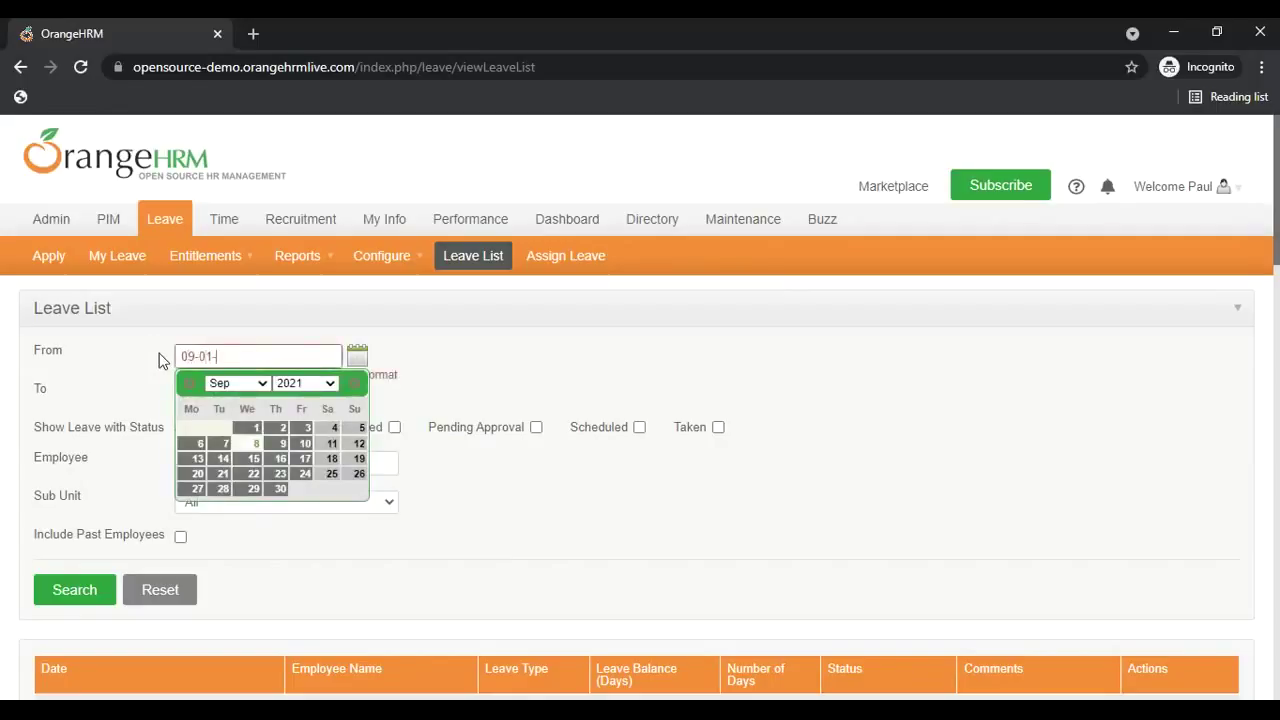
pyautogui.write('201')
pyautogui.press('BackSpace')
pyautogui.click(414, 379)
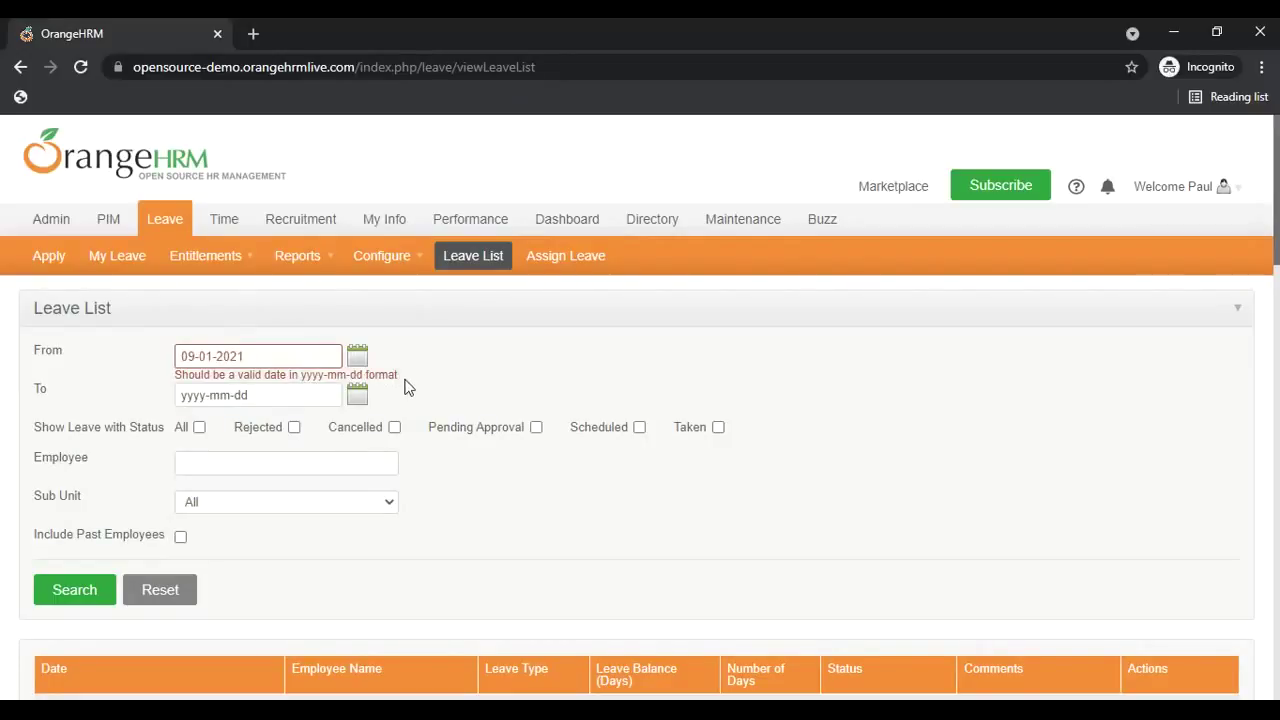
pyautogui.moveTo(406, 387); pyautogui.dragTo(189, 360)
pyautogui.click(266, 360)
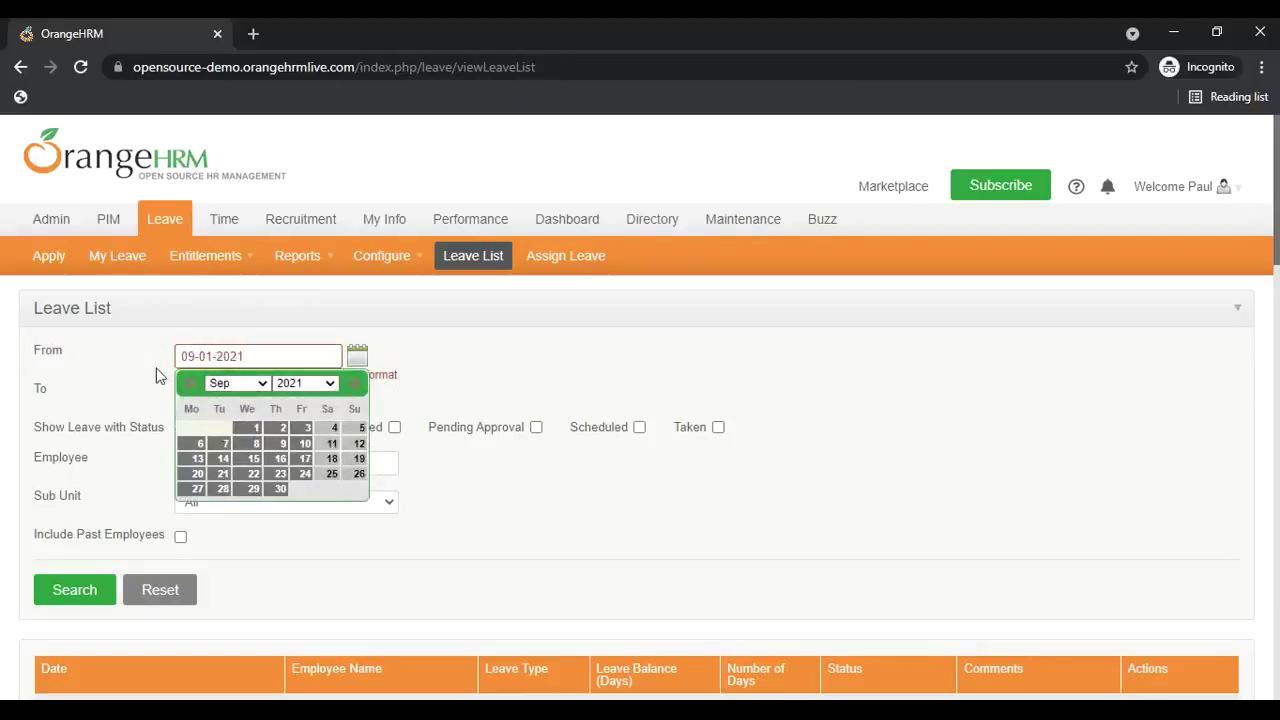
pyautogui.click(410, 376)
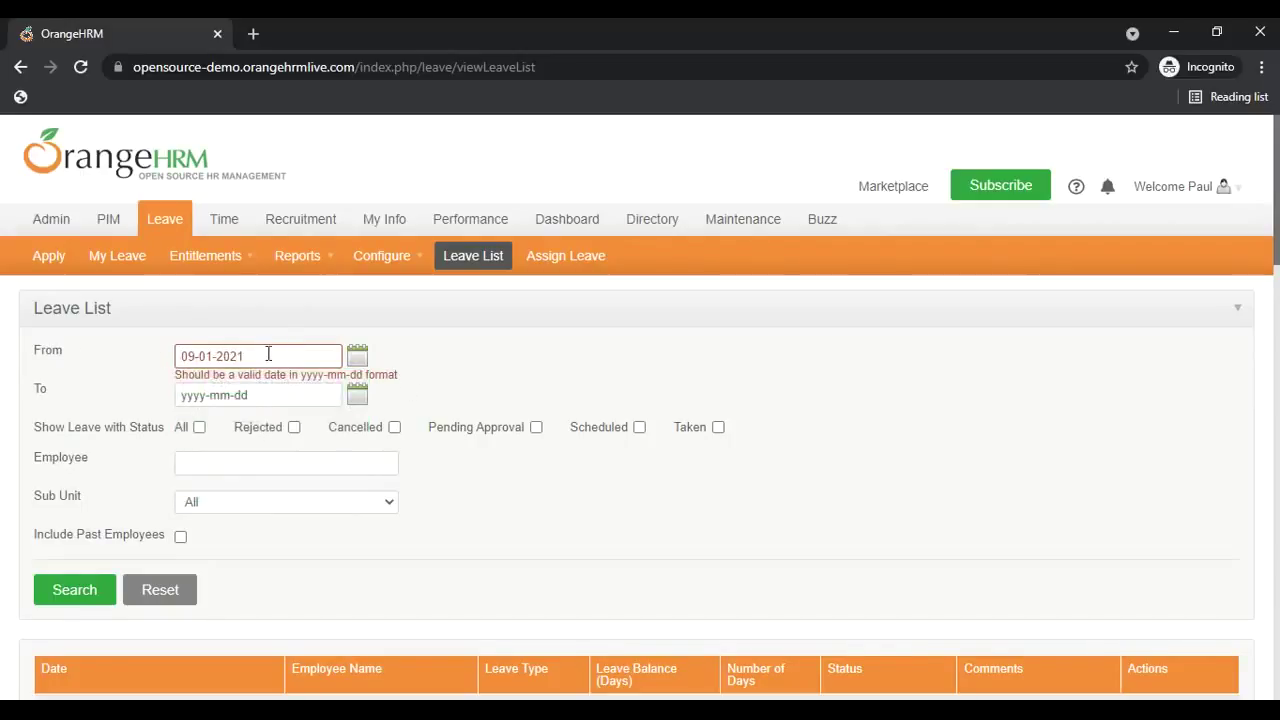
# Replace the From date with the impossible date 2021-02-30 and let it validate.
pyautogui.moveTo(263, 357); pyautogui.dragTo(170, 360)
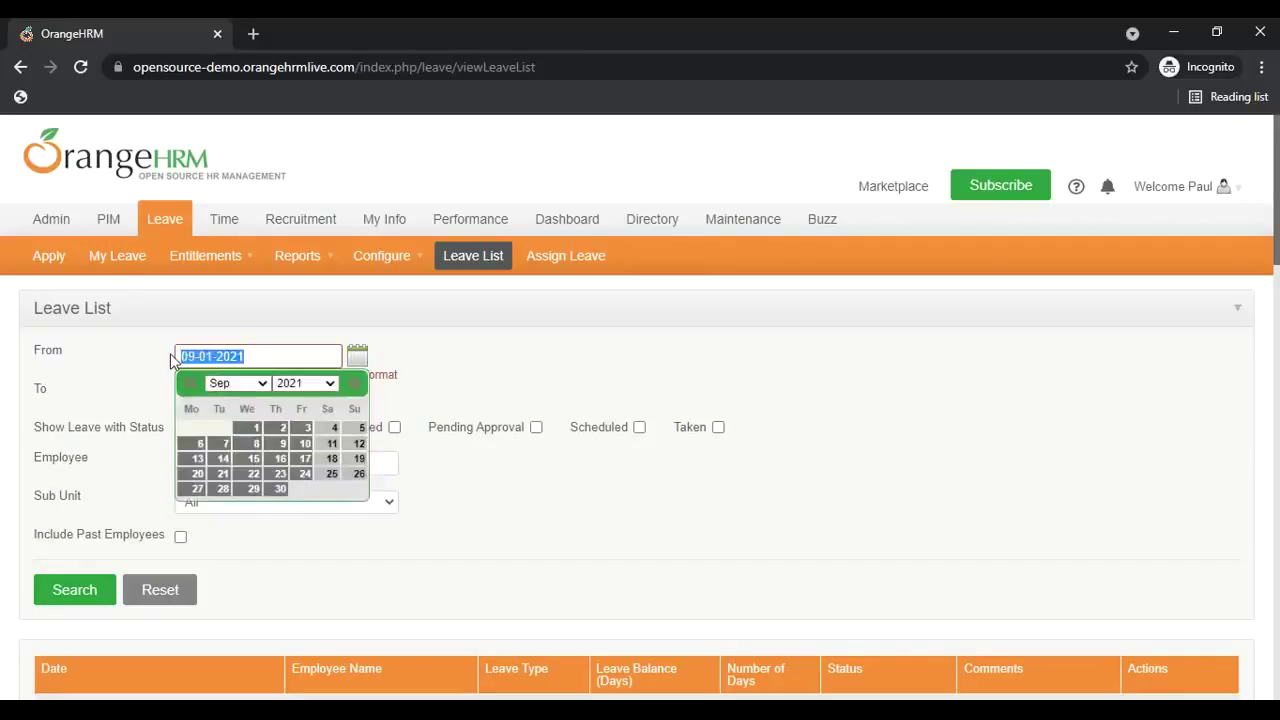
pyautogui.press('BackSpace')
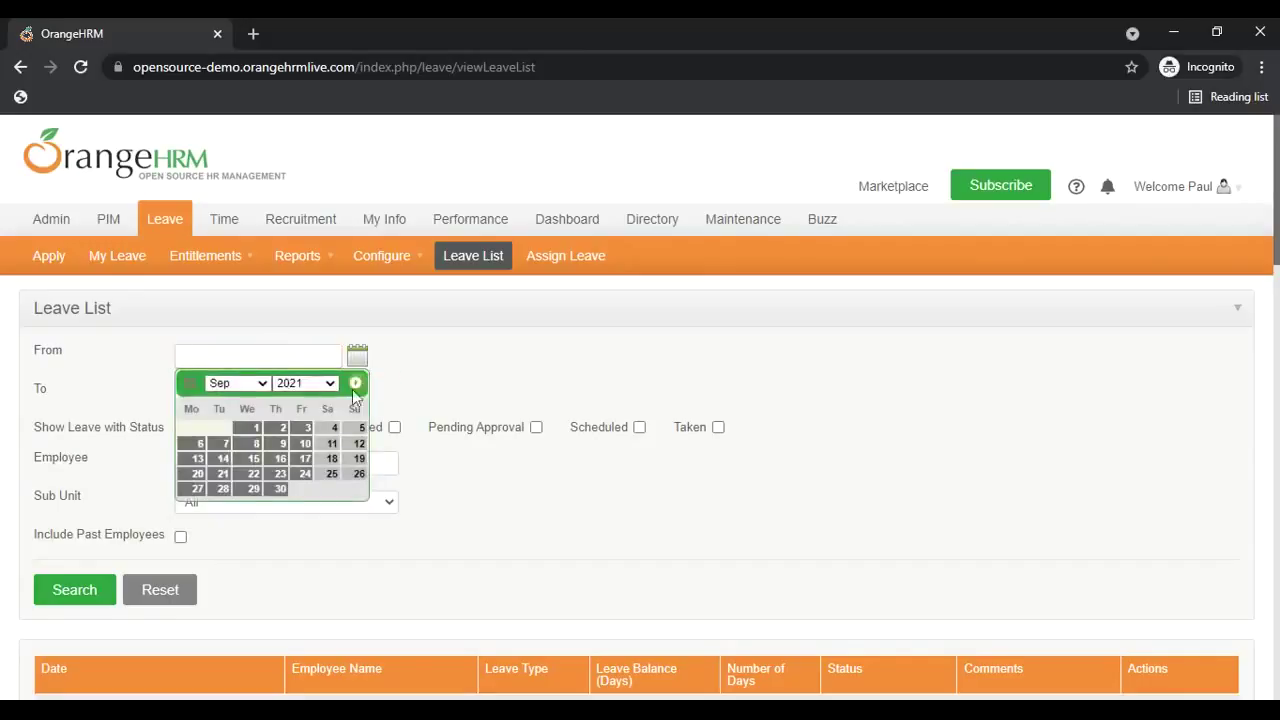
pyautogui.click(386, 378)
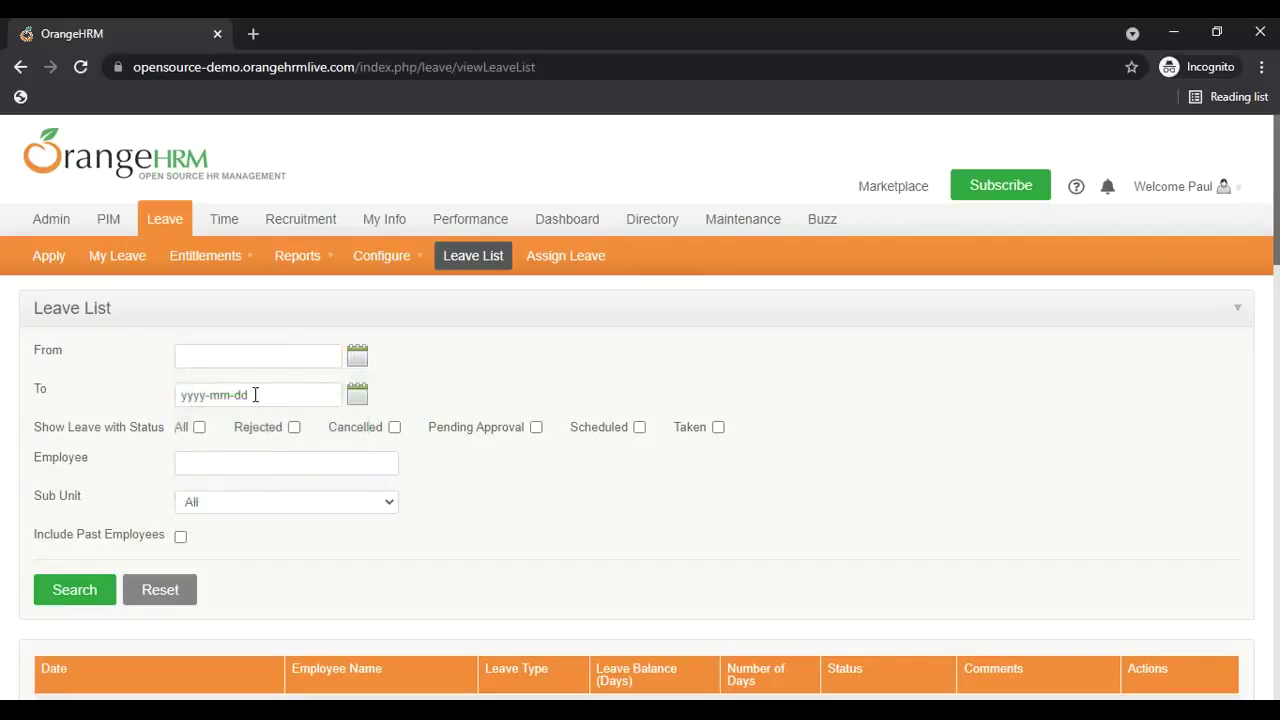
pyautogui.click(187, 353)
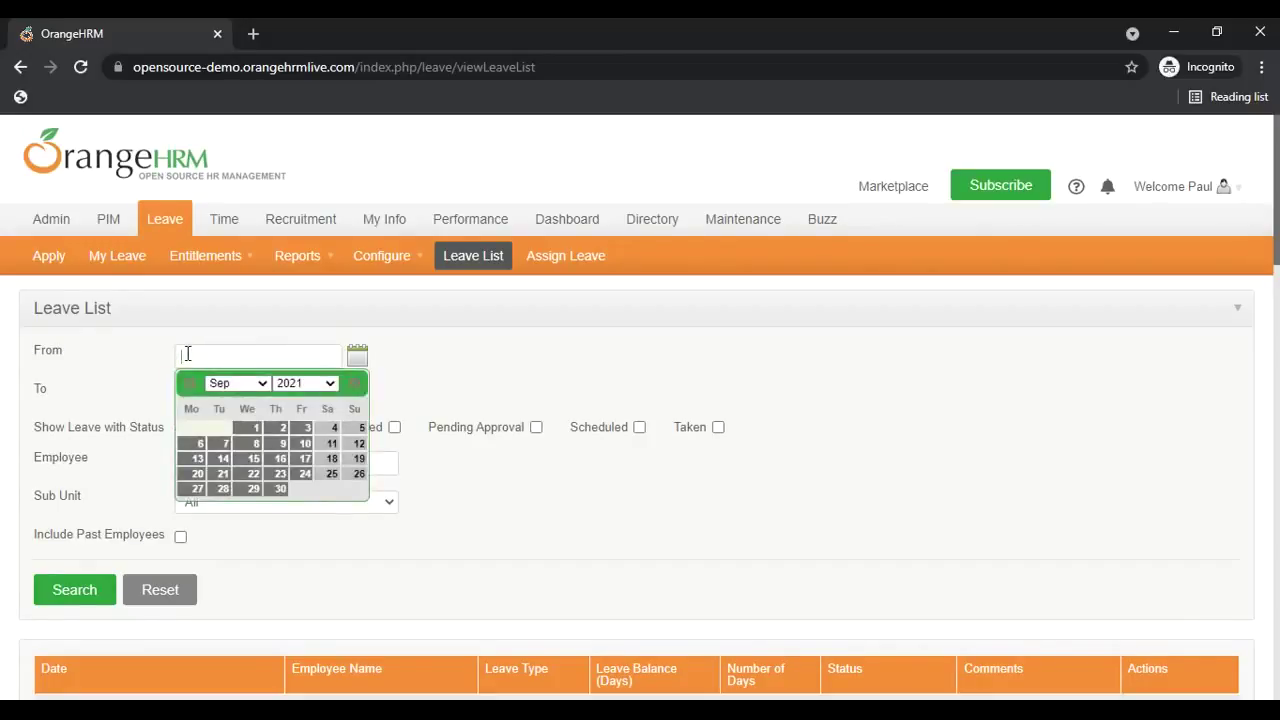
pyautogui.write('2021-')
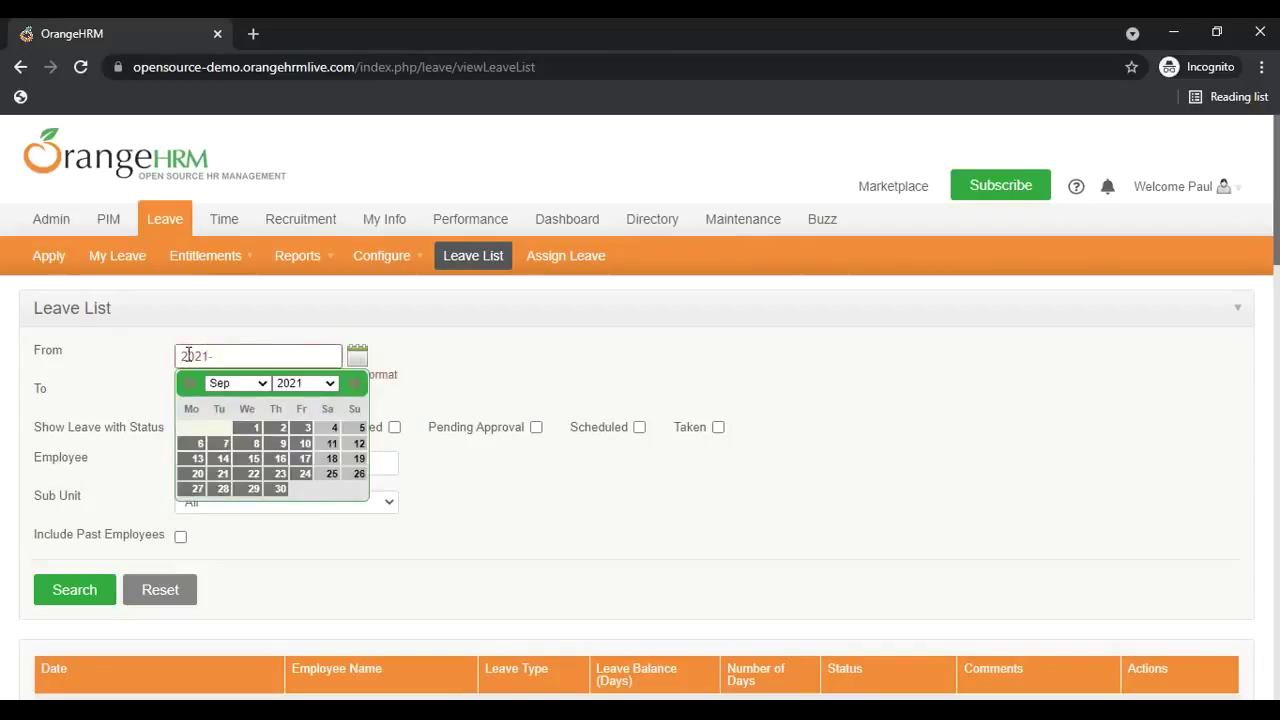
pyautogui.click(399, 396)
pyautogui.click(216, 355)
pyautogui.write('02-30')
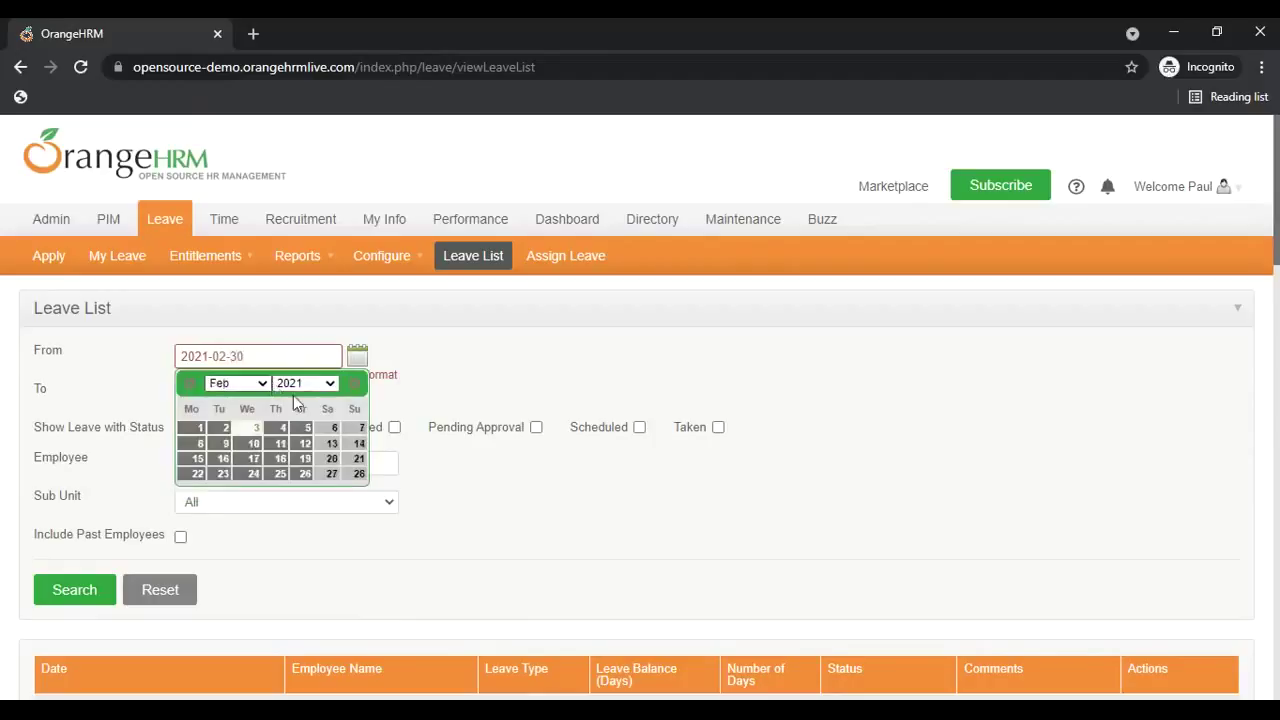
pyautogui.click(443, 342)
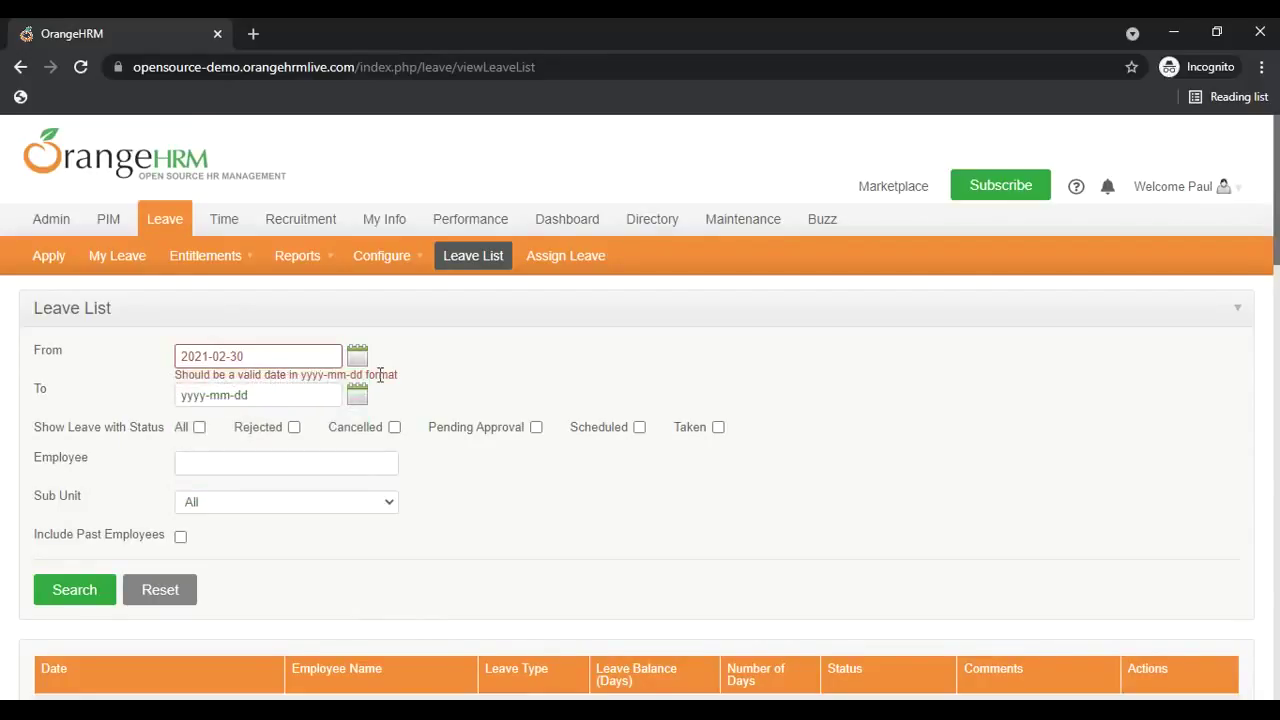
# Inspect the yyyy-mm-dd validation message, then delete the 2021-02-30 From date.
pyautogui.moveTo(238, 375); pyautogui.dragTo(356, 378)
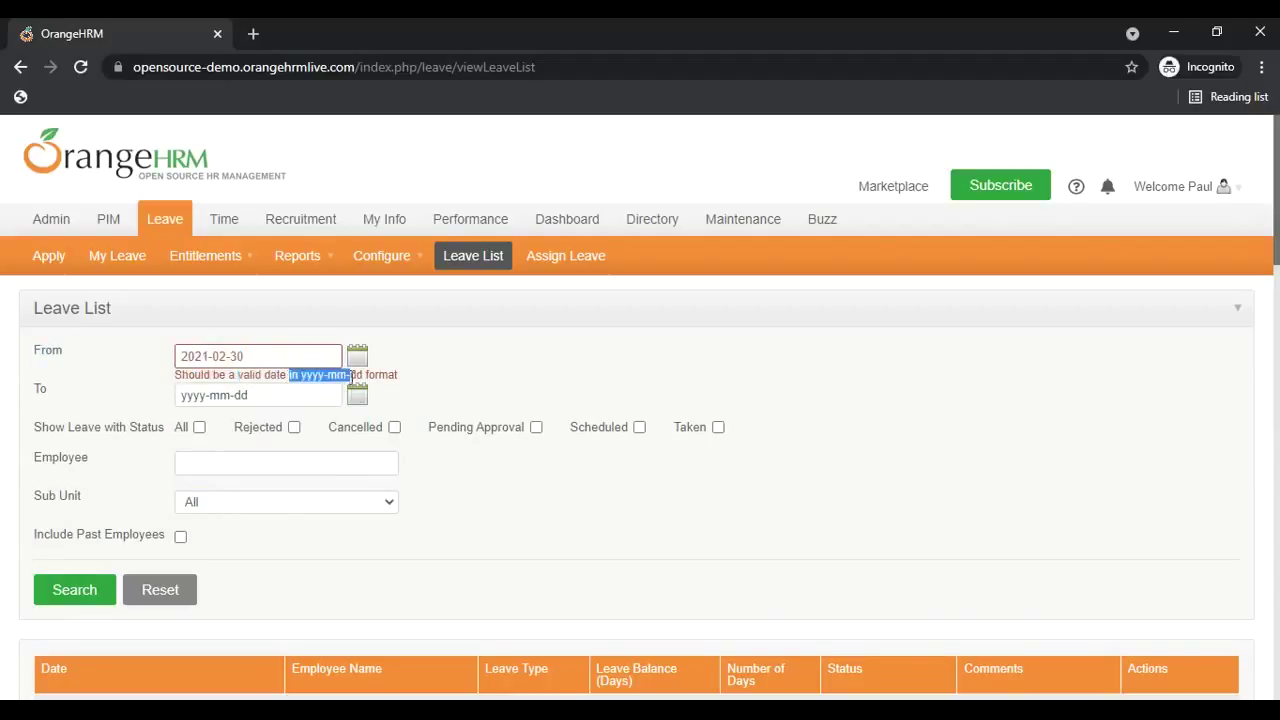
pyautogui.click(415, 384)
pyautogui.moveTo(177, 262)
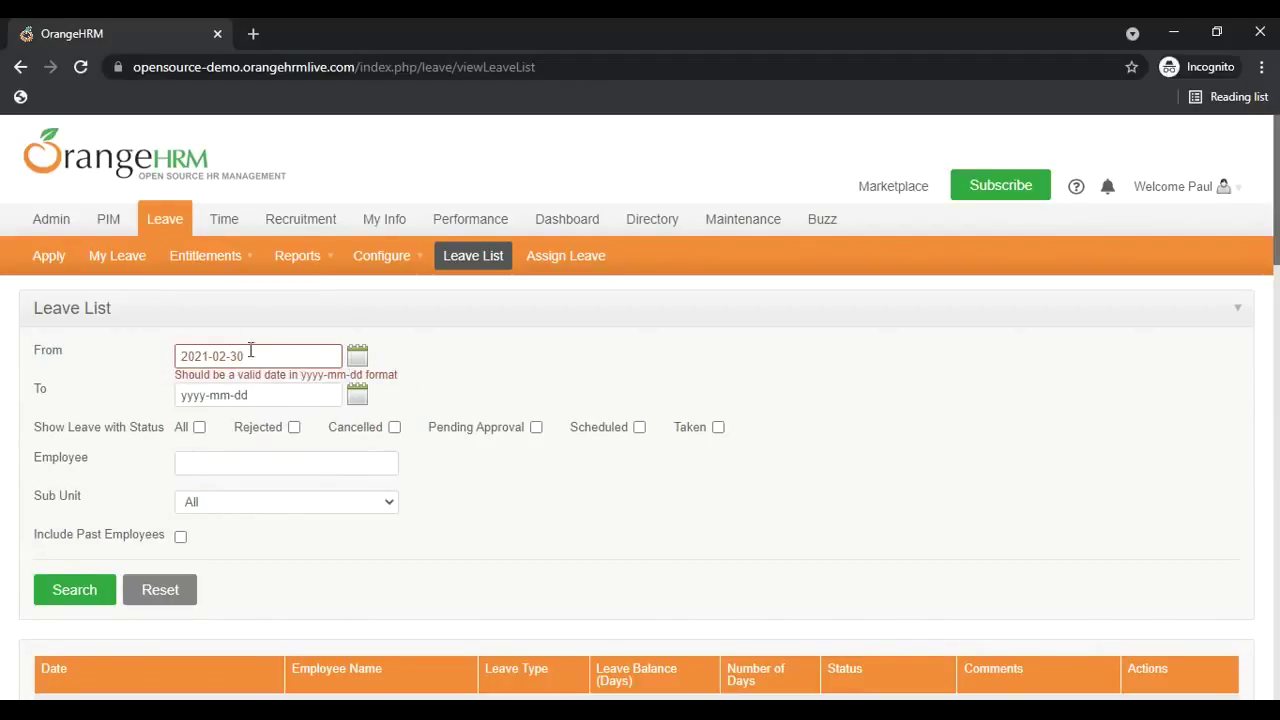
pyautogui.moveTo(263, 357); pyautogui.dragTo(171, 357)
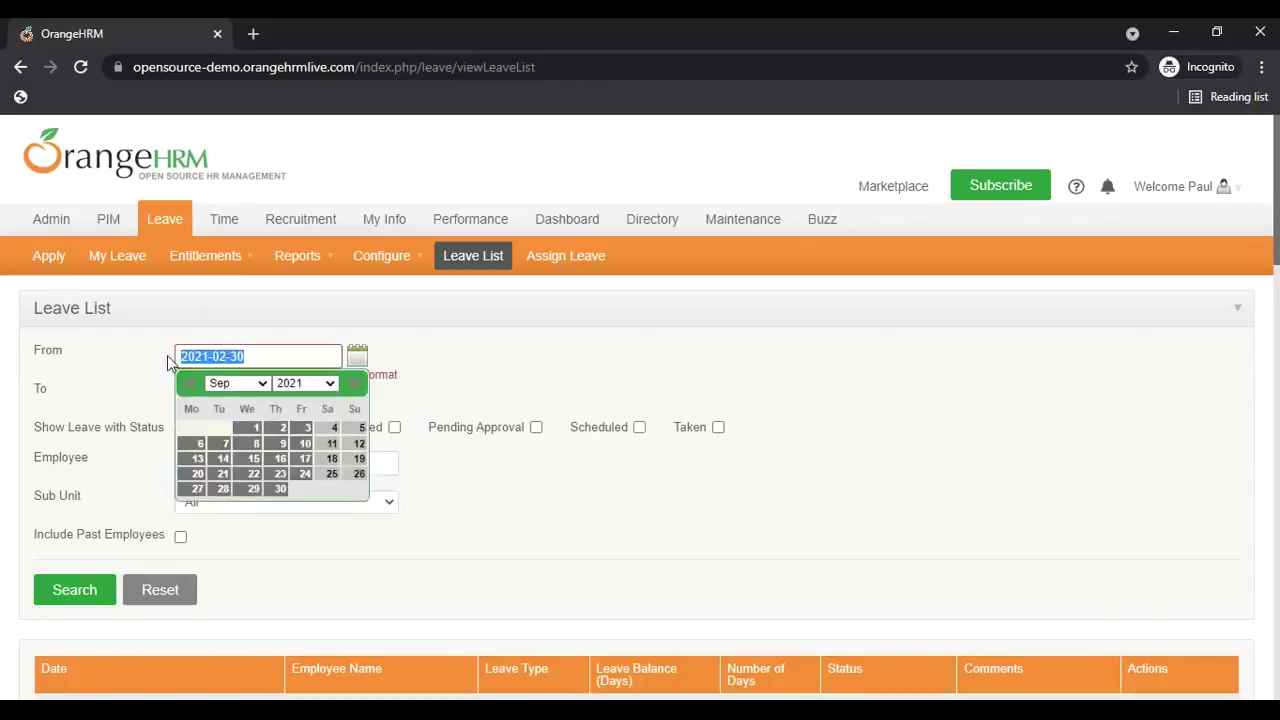
pyautogui.press('BackSpace')
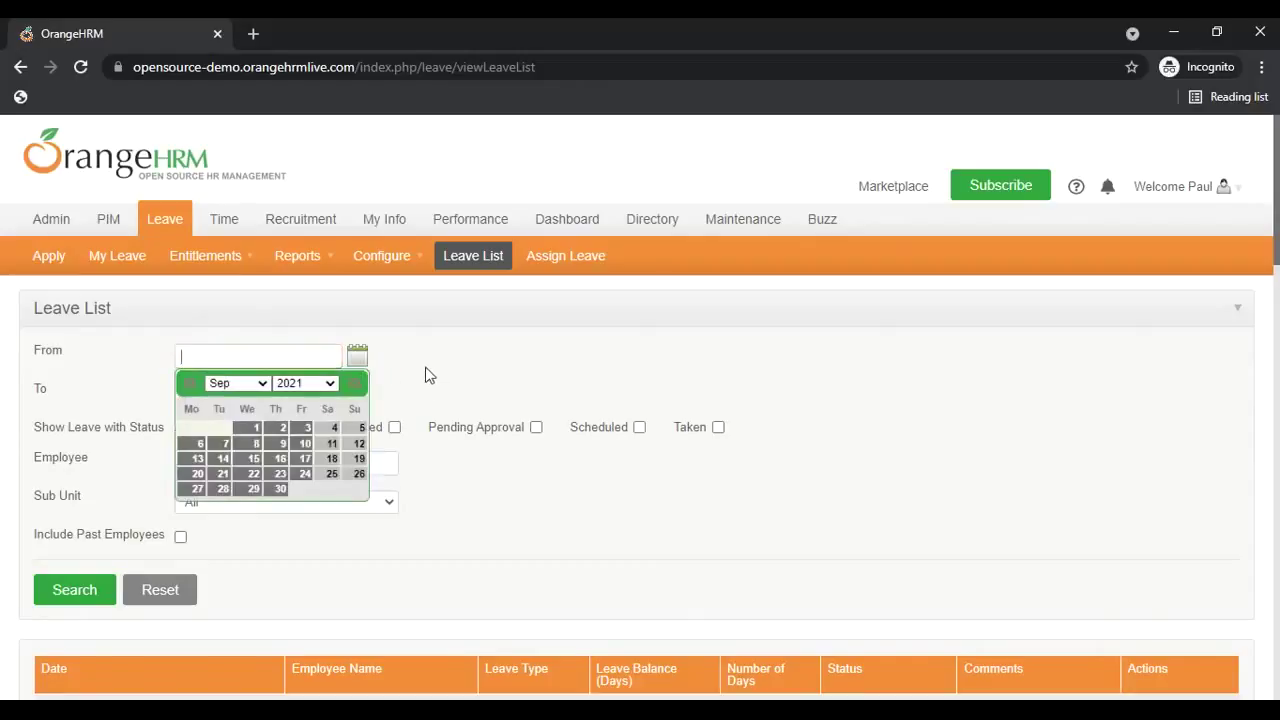
pyautogui.click(381, 370)
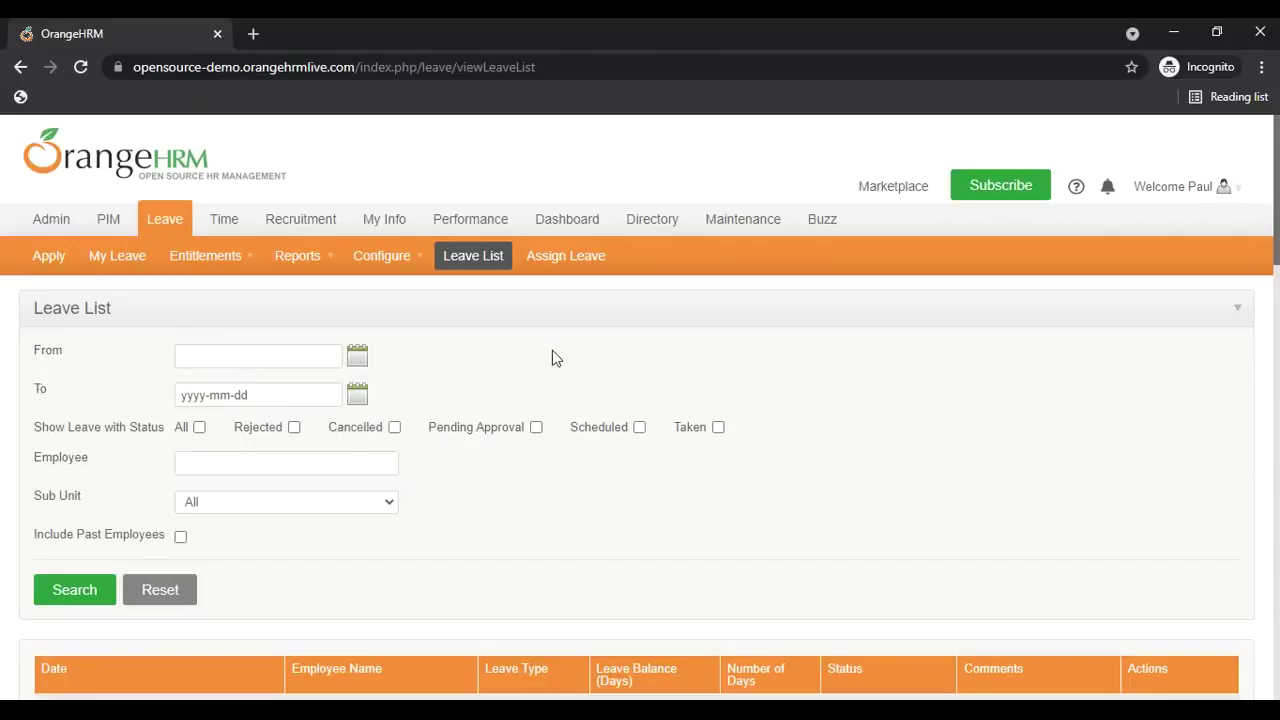
# Set the From date to 2021-09-10 and the To date to 2021-09-01.
pyautogui.click(356, 360)
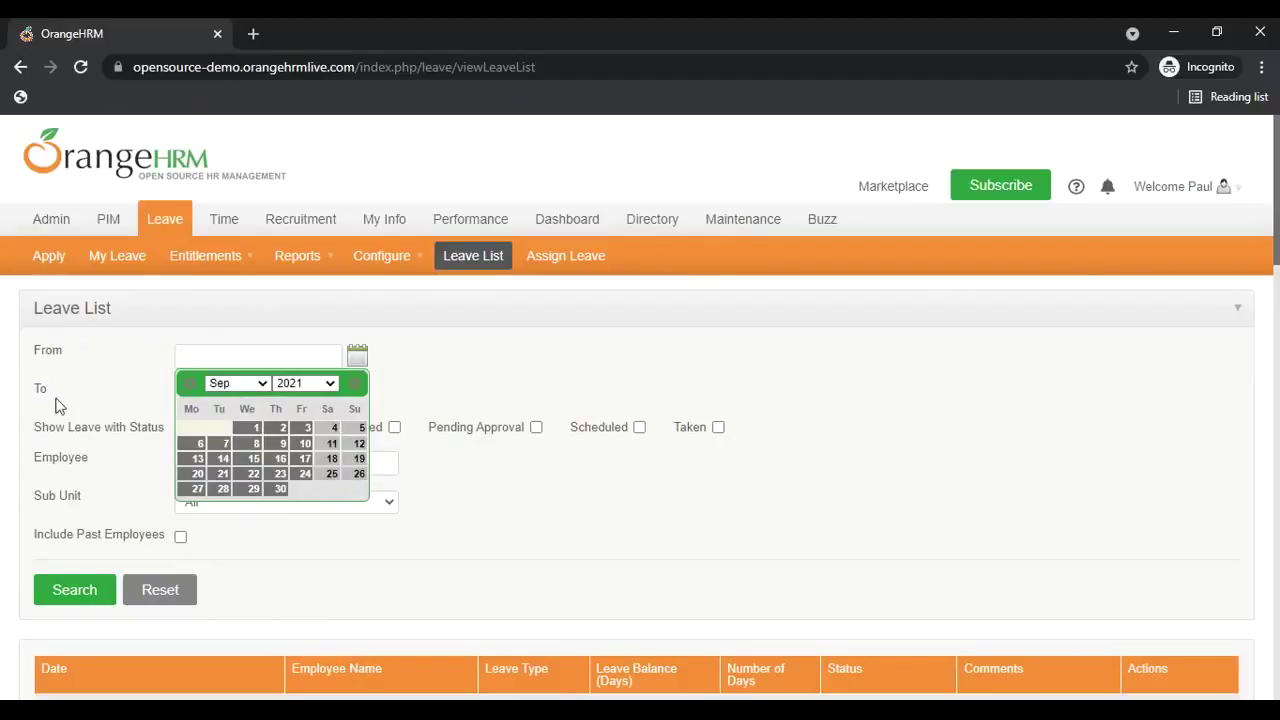
pyautogui.moveTo(381, 256)
pyautogui.click(305, 446)
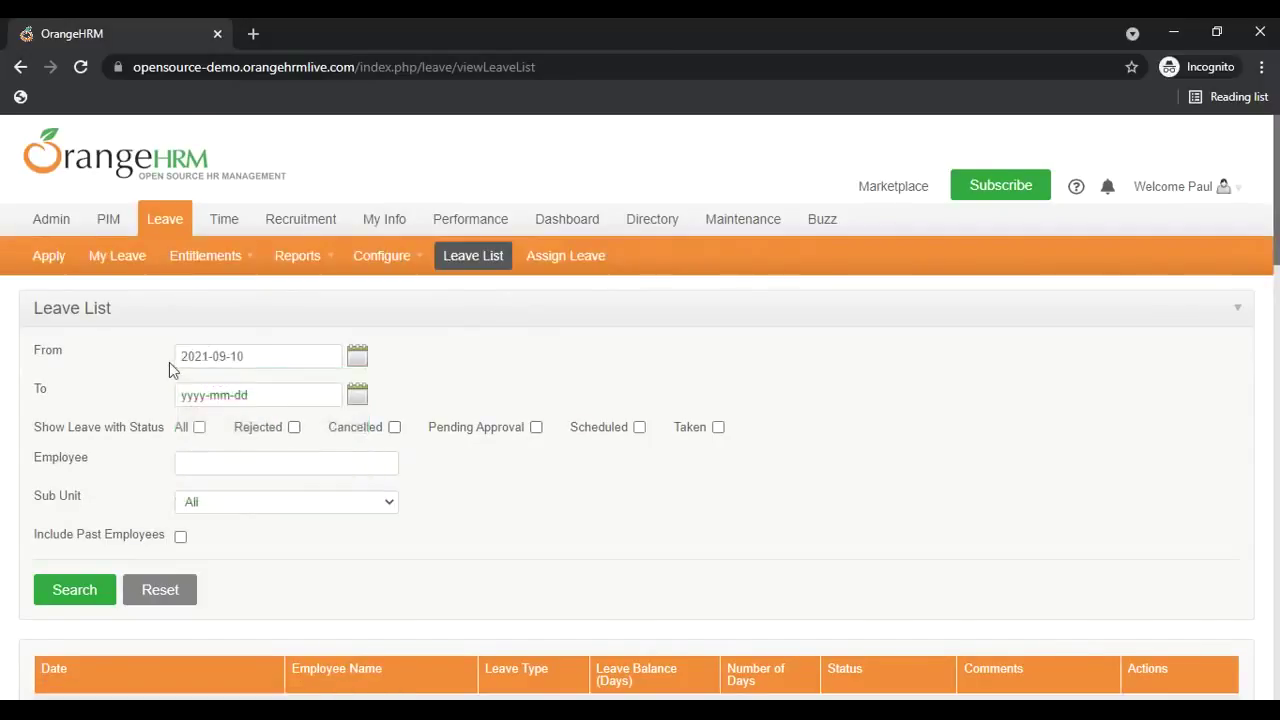
pyautogui.click(358, 394)
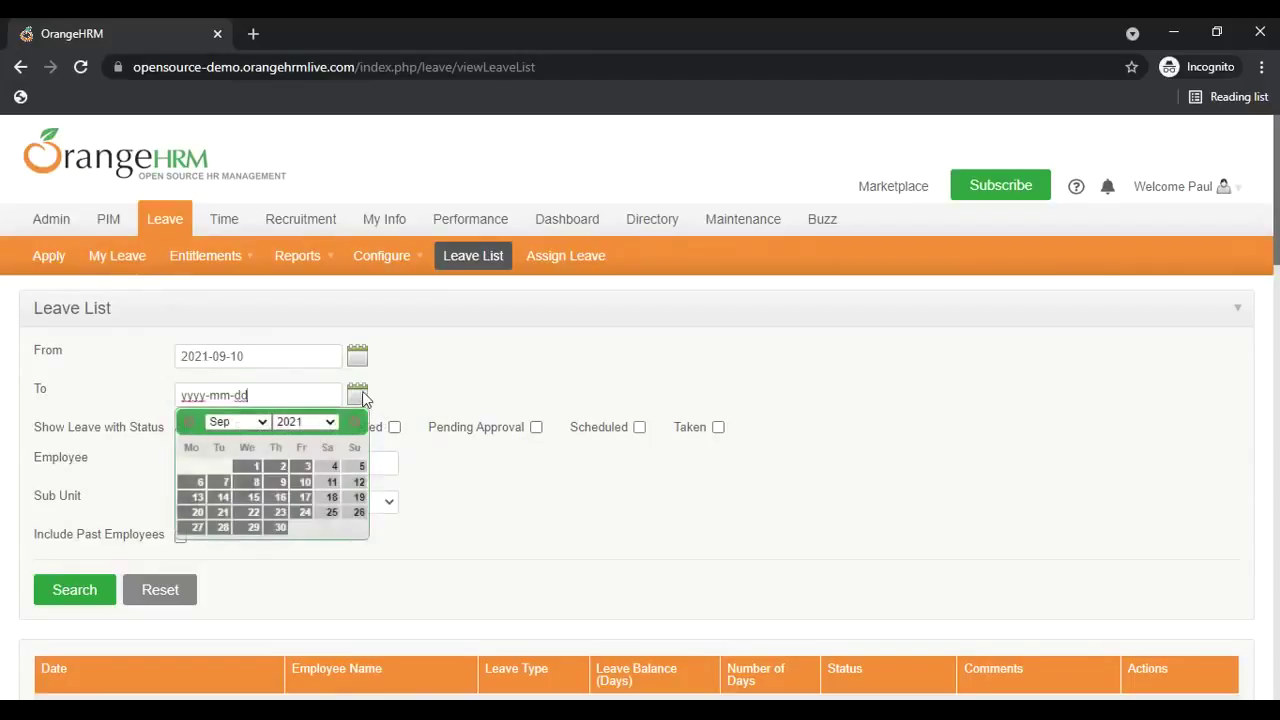
pyautogui.click(256, 466)
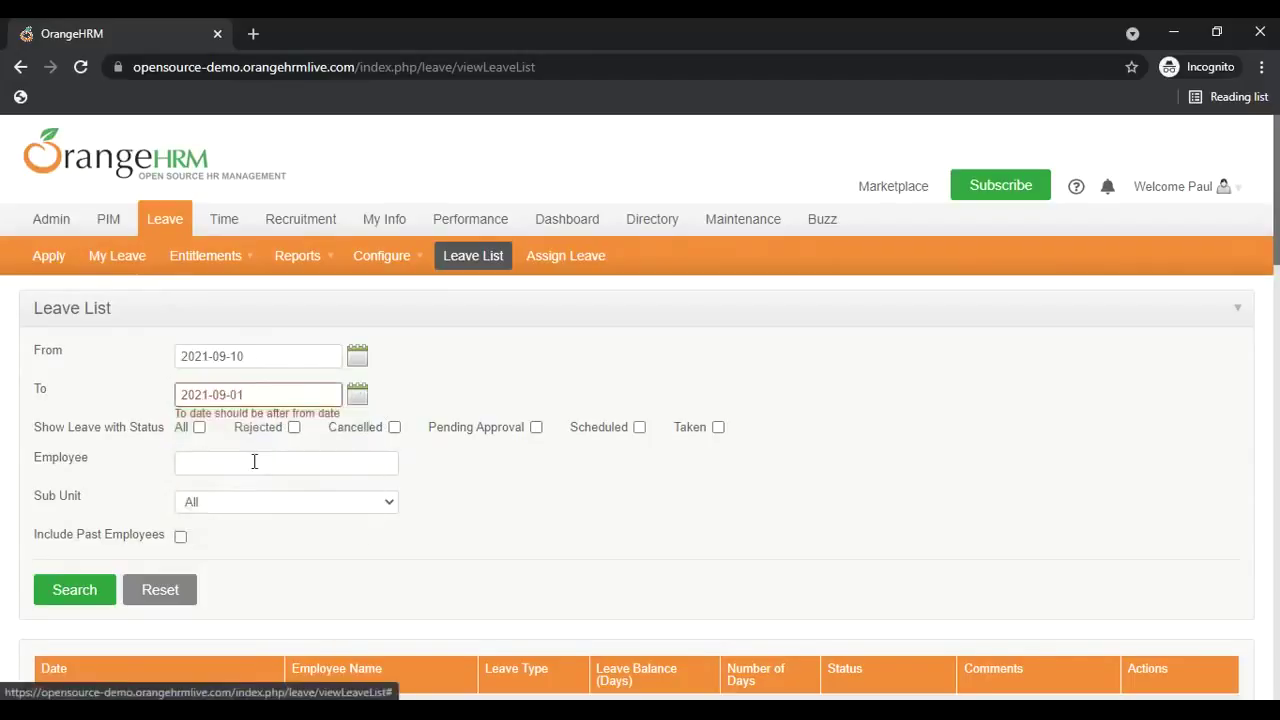
pyautogui.tripleClick(249, 394)
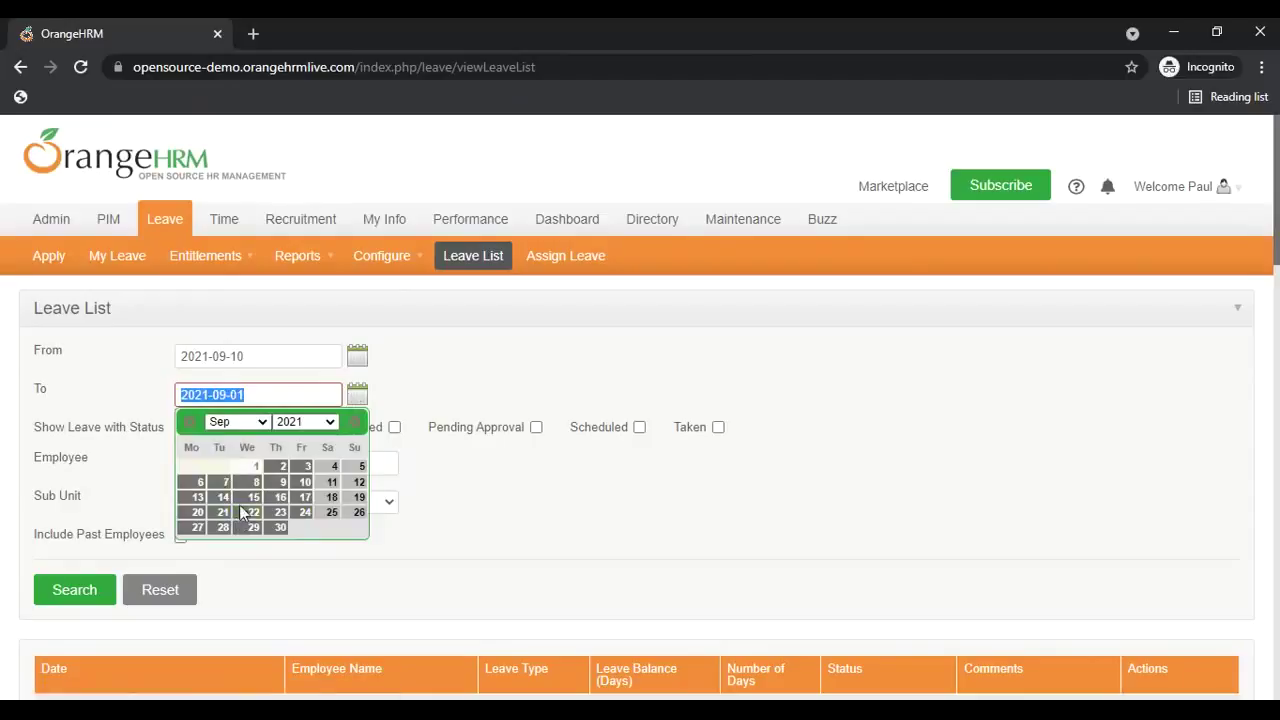
# Change the To date to 2021-09-02 and the From date to 2021-09-17.
pyautogui.click(278, 467)
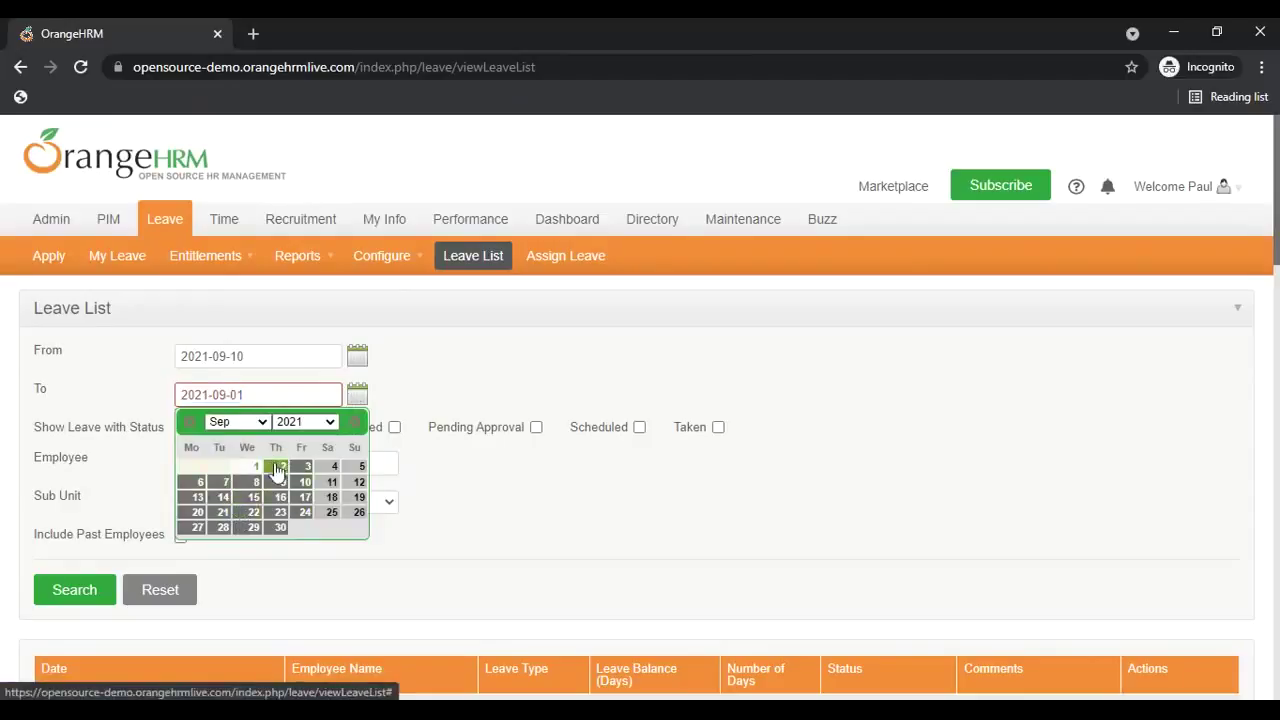
pyautogui.click(355, 360)
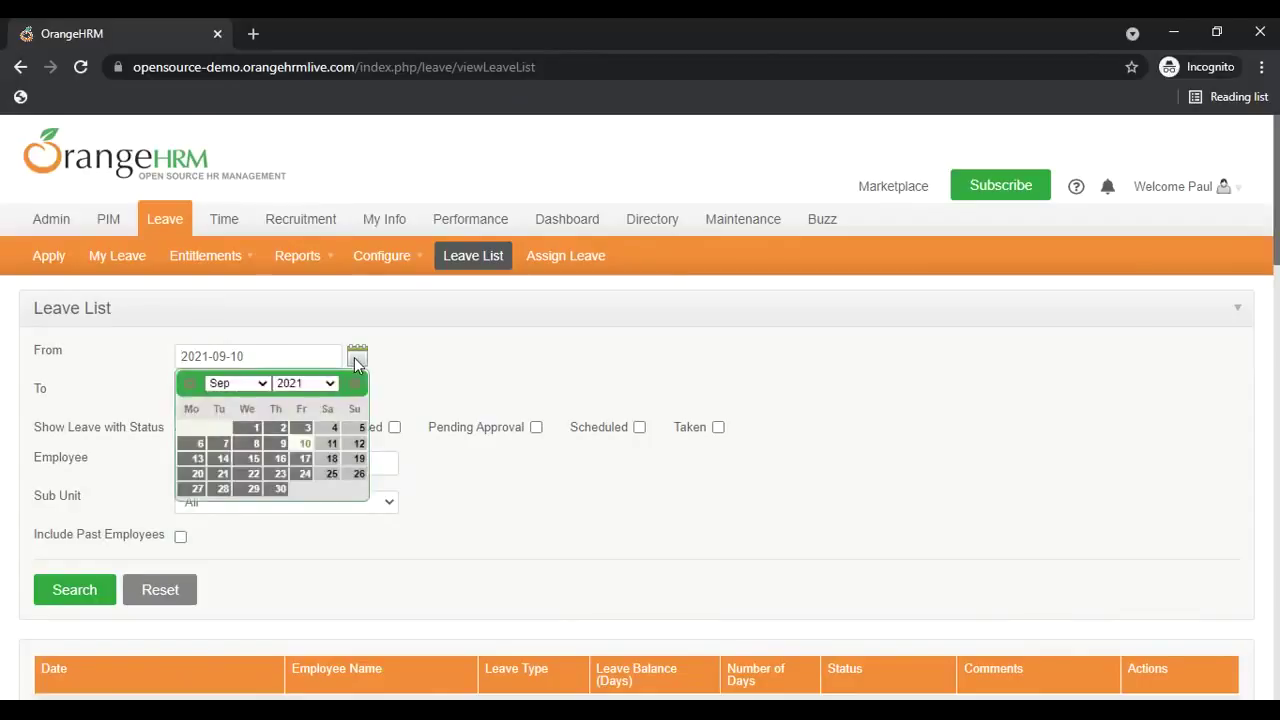
pyautogui.click(306, 460)
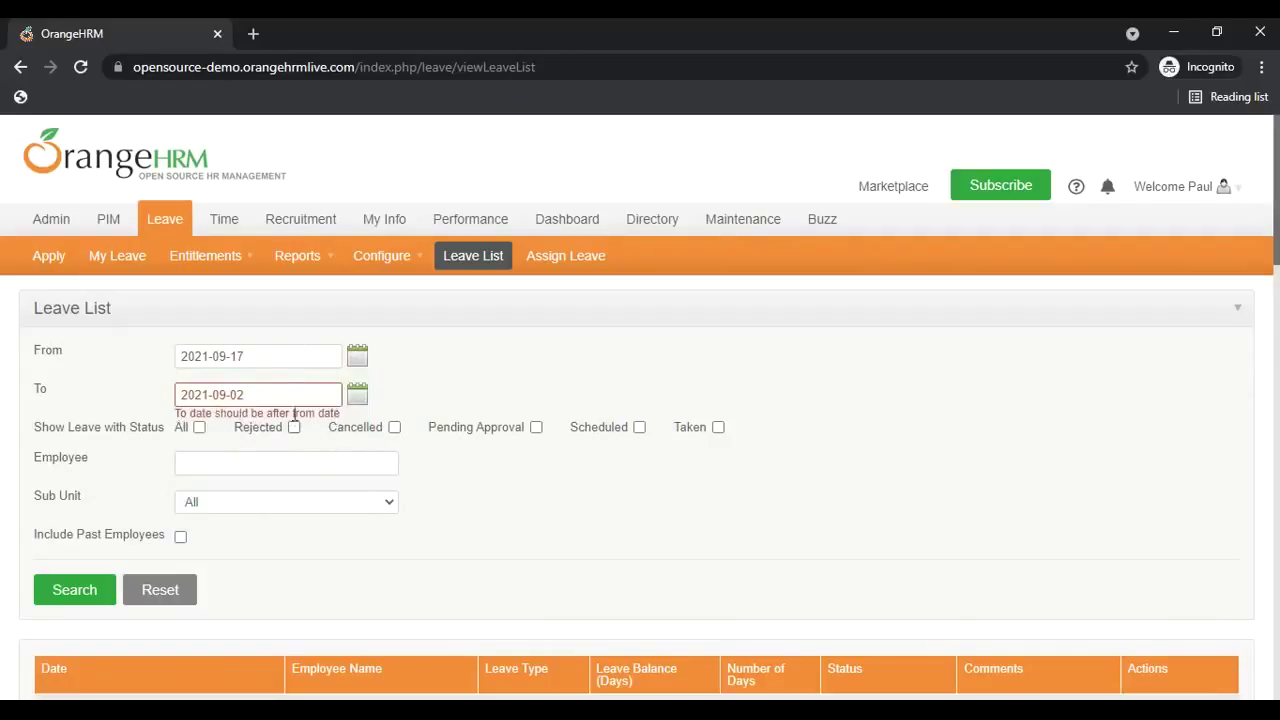
# Erase the existing To and From date values.
pyautogui.moveTo(251, 394); pyautogui.dragTo(175, 395)
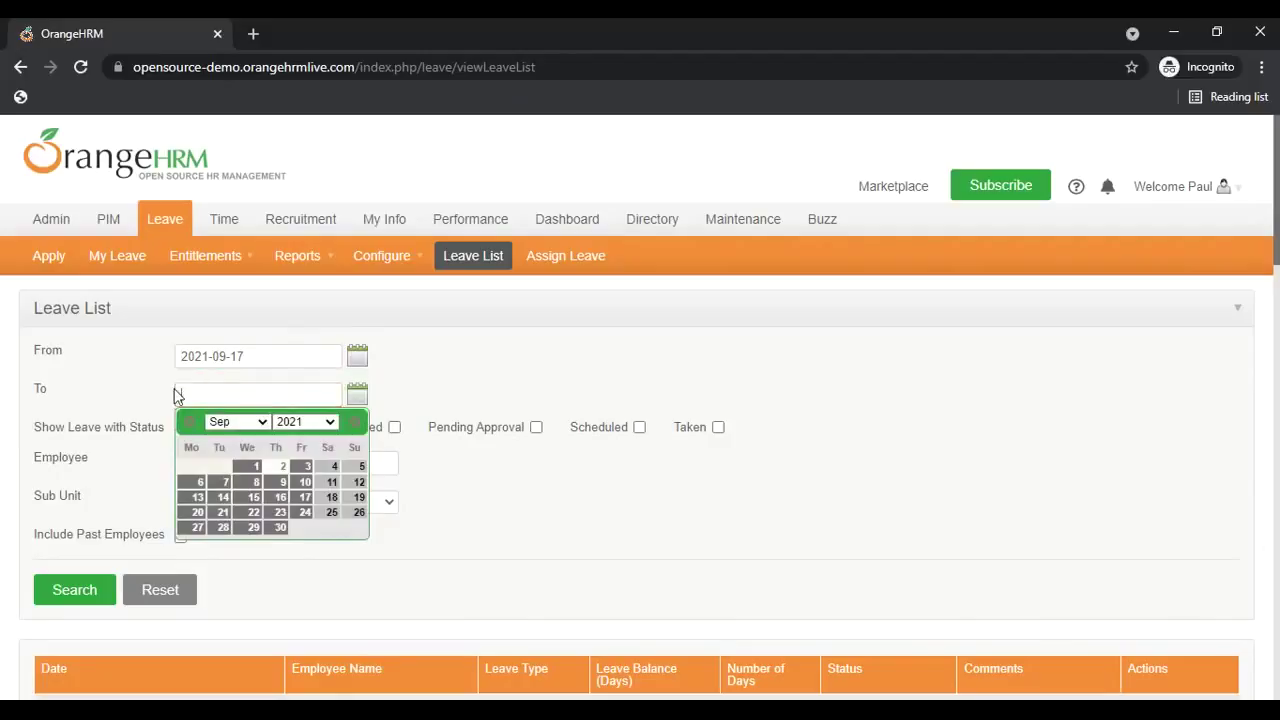
pyautogui.moveTo(245, 356); pyautogui.dragTo(150, 356)
pyautogui.press('BackSpace')
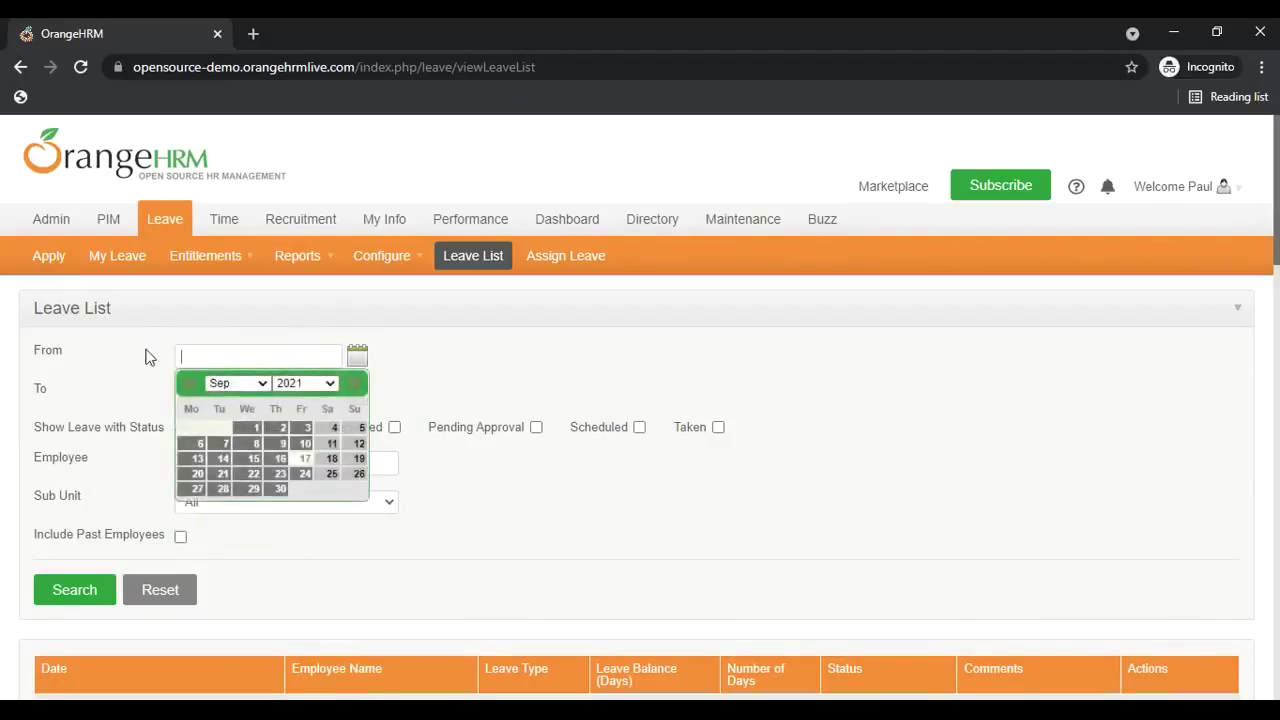
pyautogui.click(418, 427)
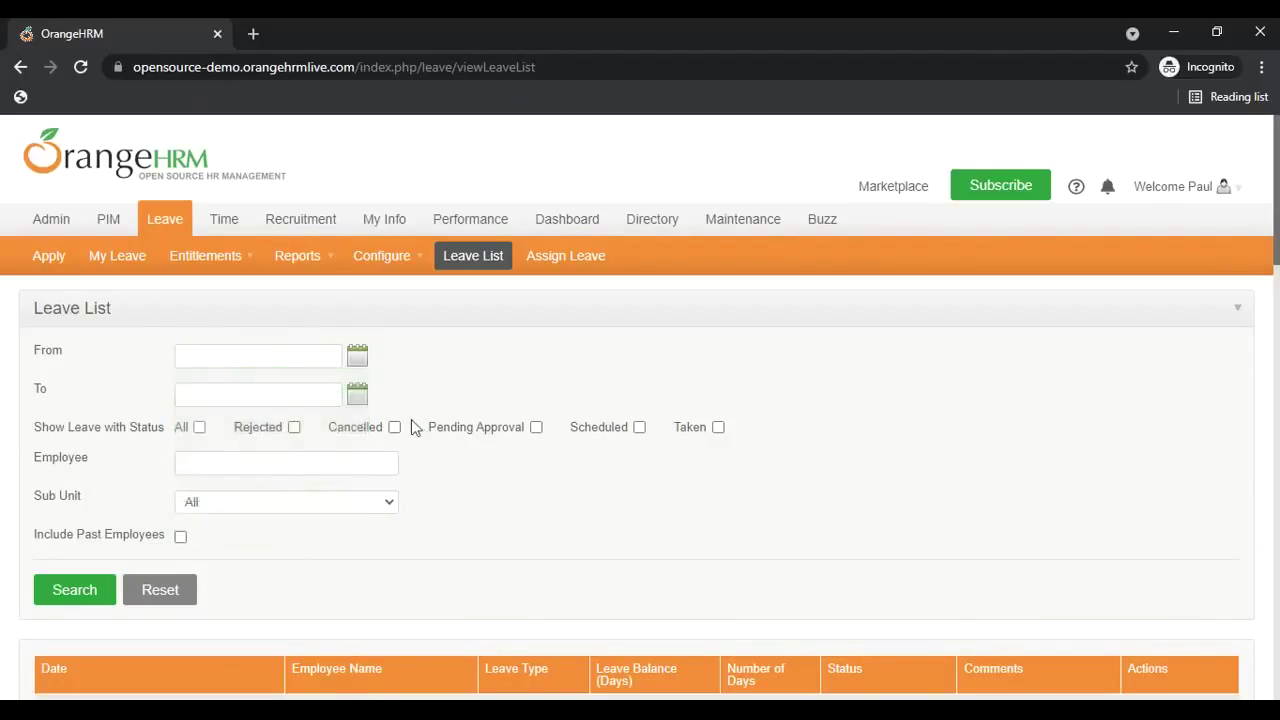
# Set the To date to 2021-09-01 first, then the From date to 2021-09-10.
pyautogui.click(358, 395)
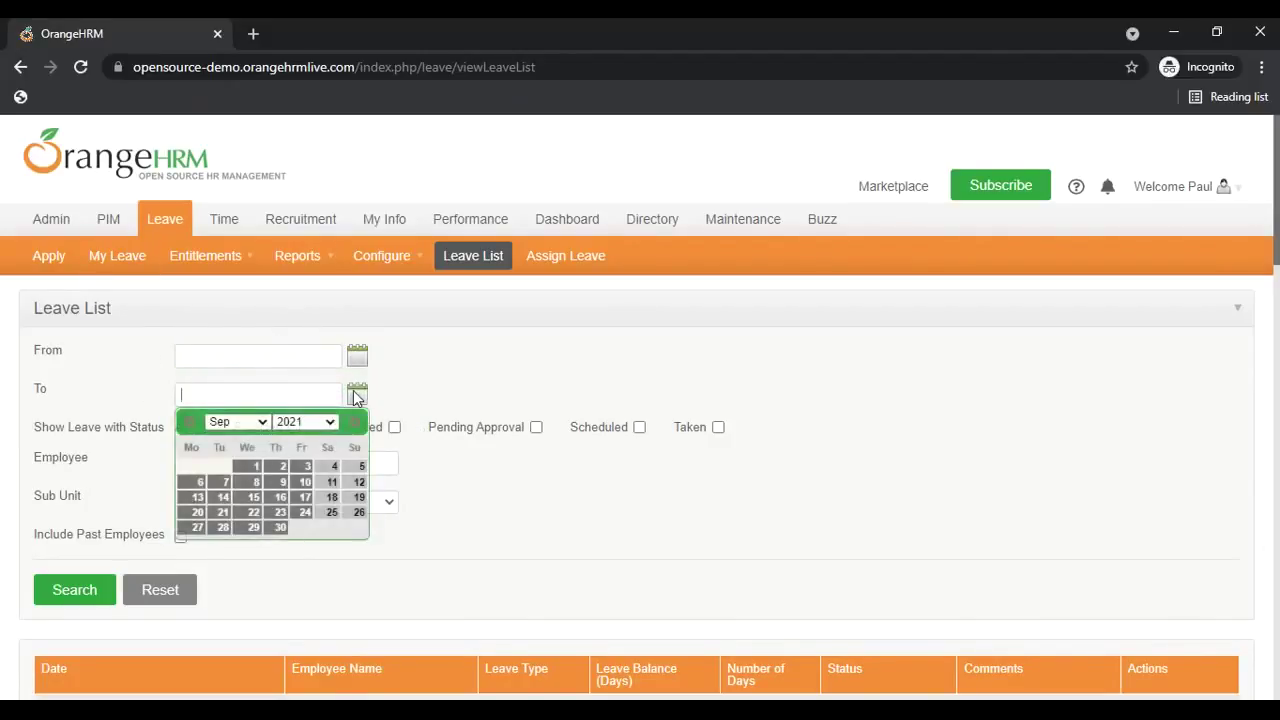
pyautogui.click(253, 467)
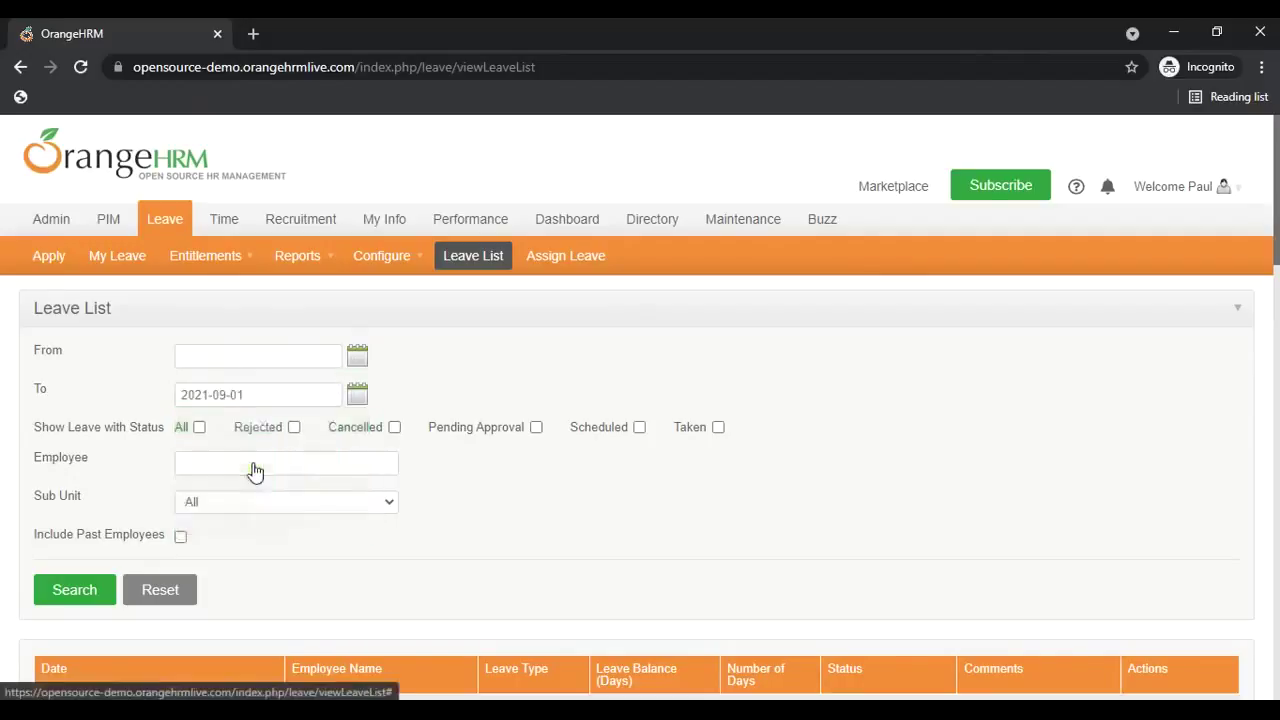
pyautogui.click(358, 355)
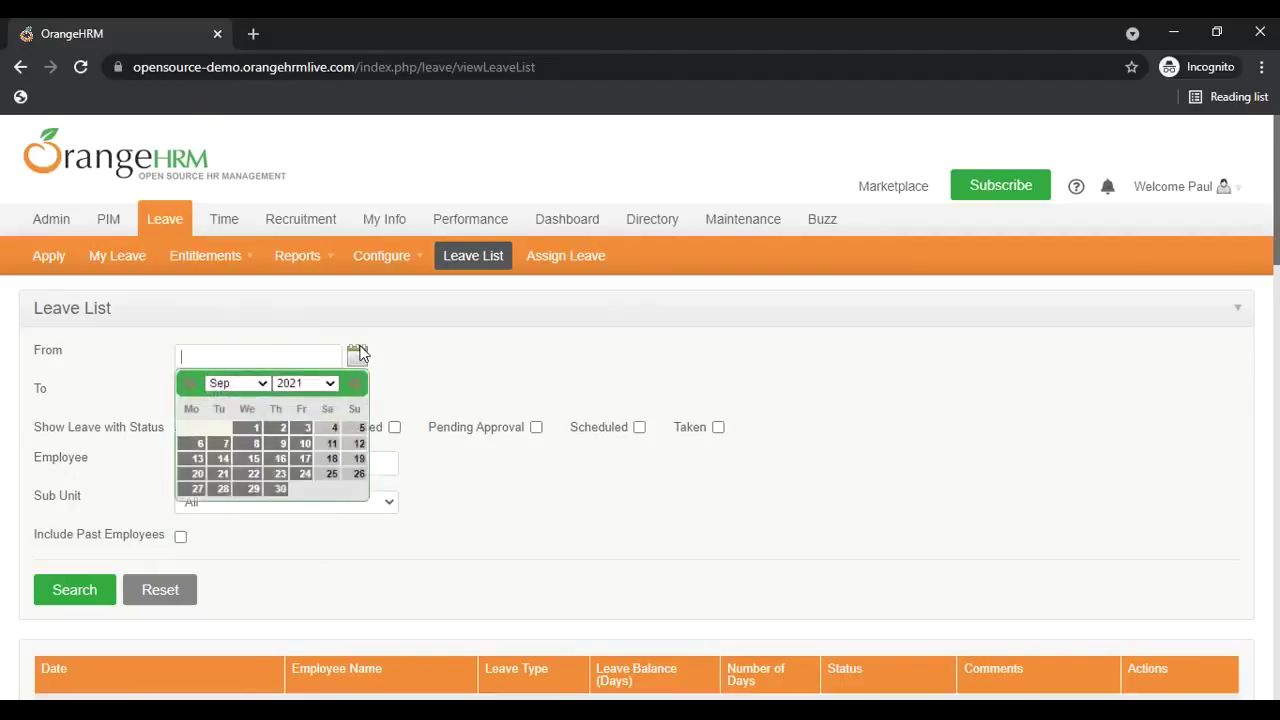
pyautogui.click(305, 445)
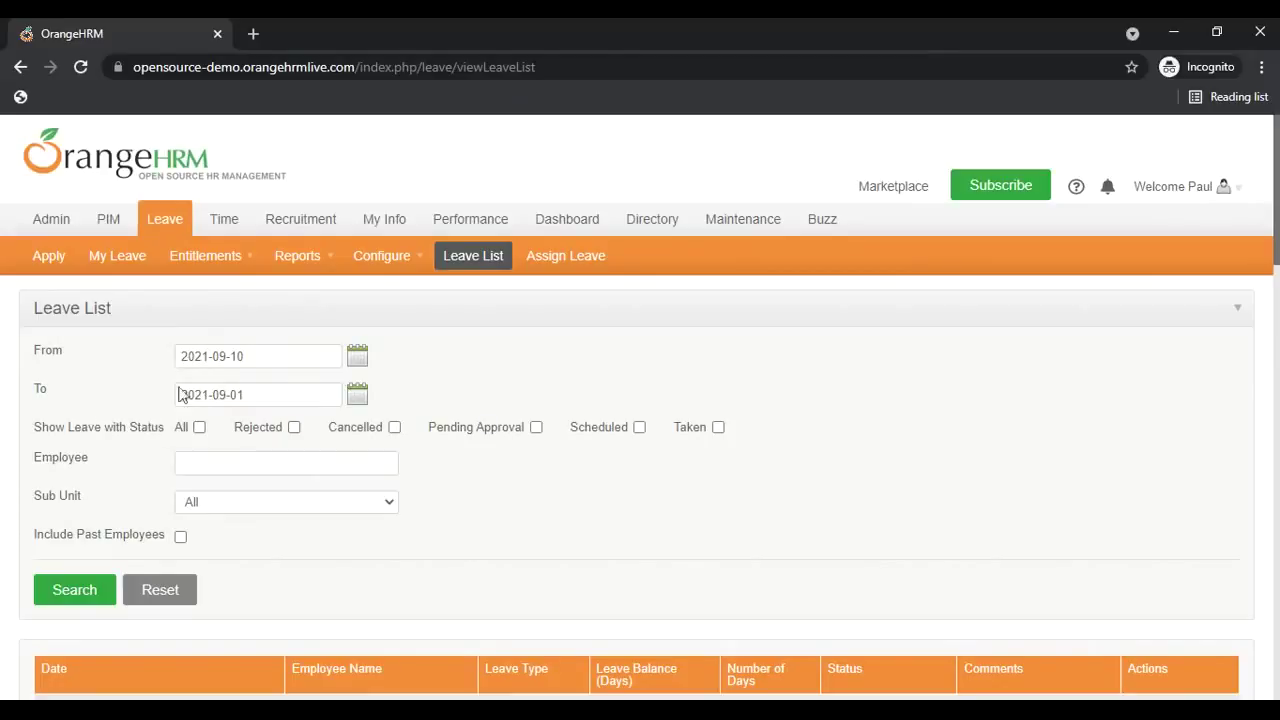
# Revisit the To date so 2021-09-01 is flagged as earlier than From 2021-09-10.
pyautogui.click(258, 397)
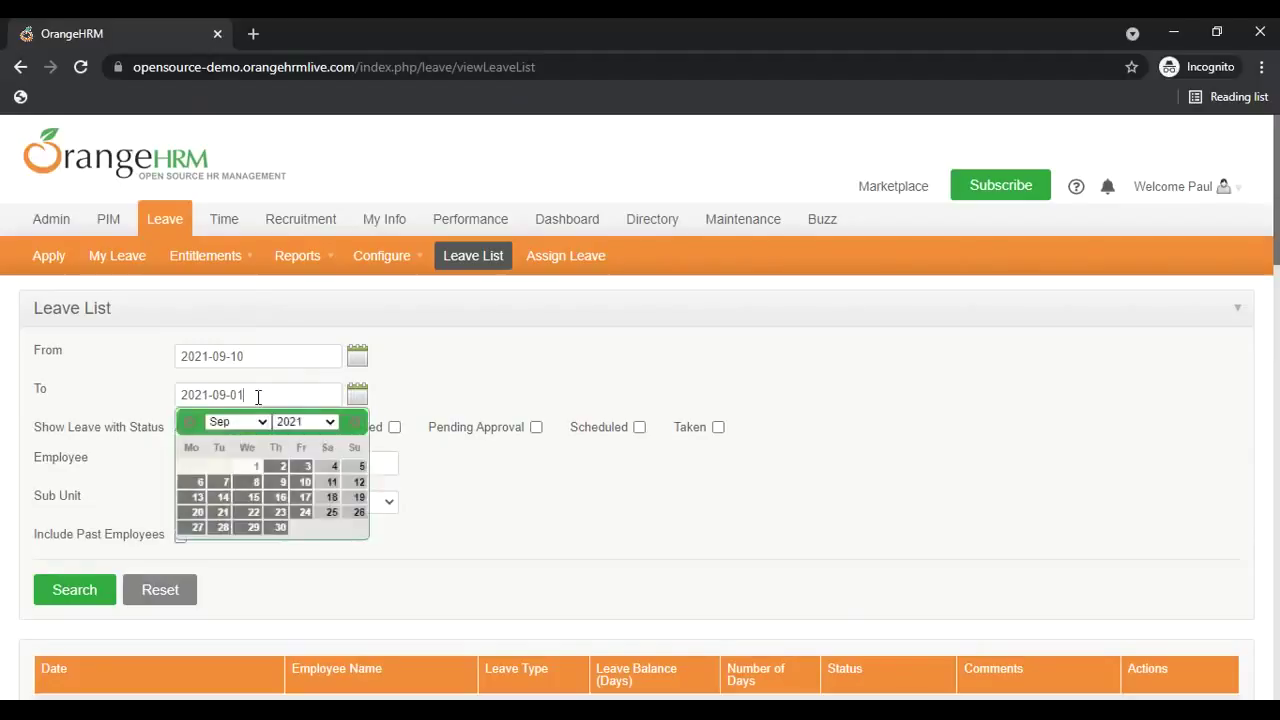
pyautogui.click(408, 402)
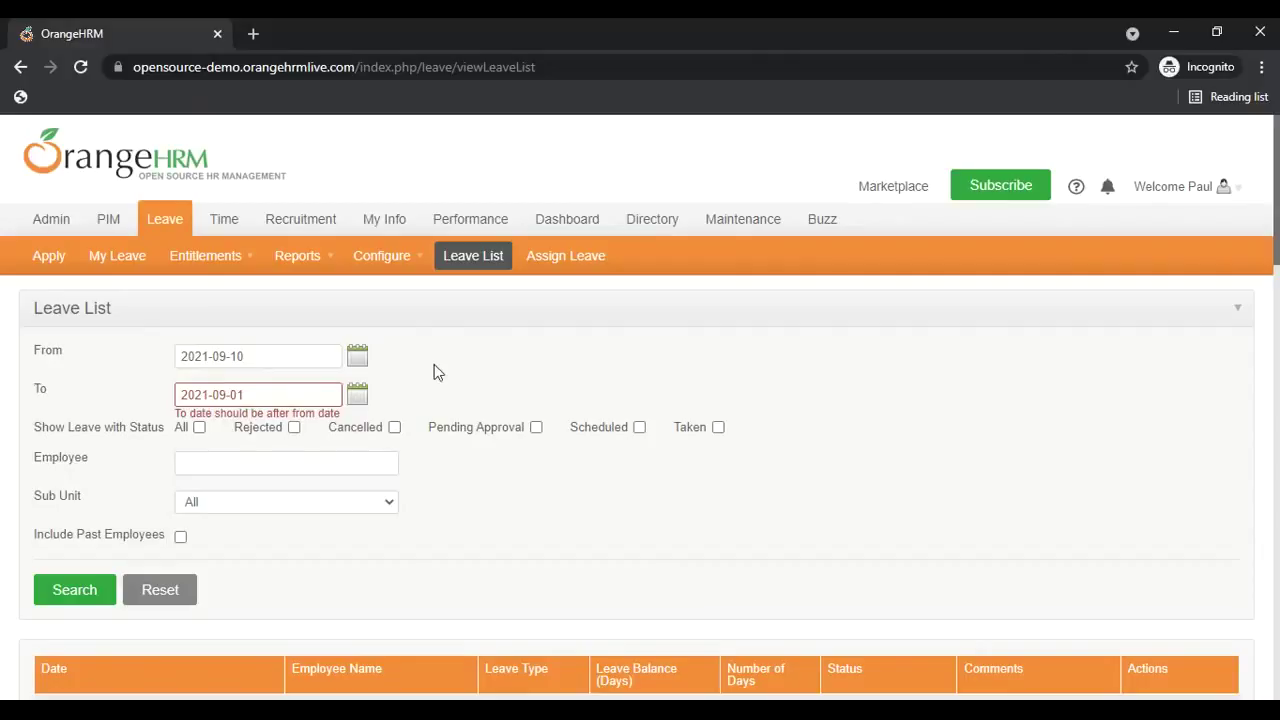
pyautogui.click(357, 356)
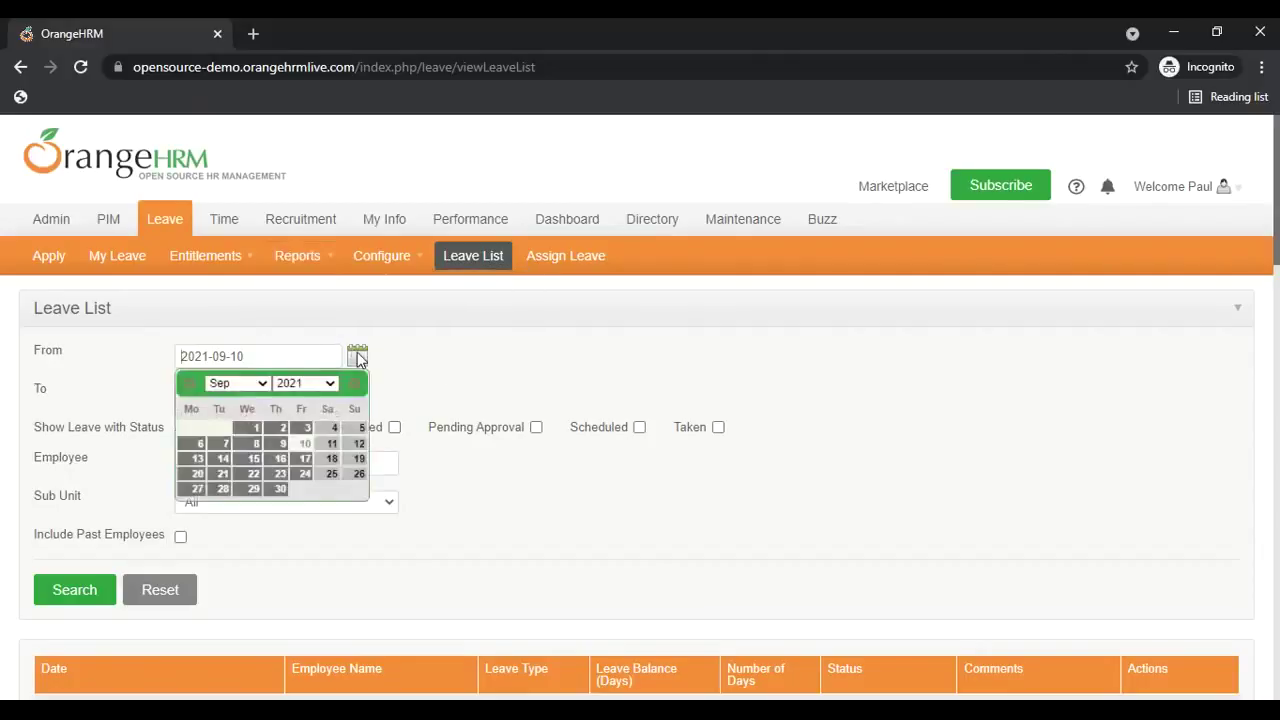
# Browse the From calendar's month and year lists and jump to the year 2000.
pyautogui.click(236, 383)
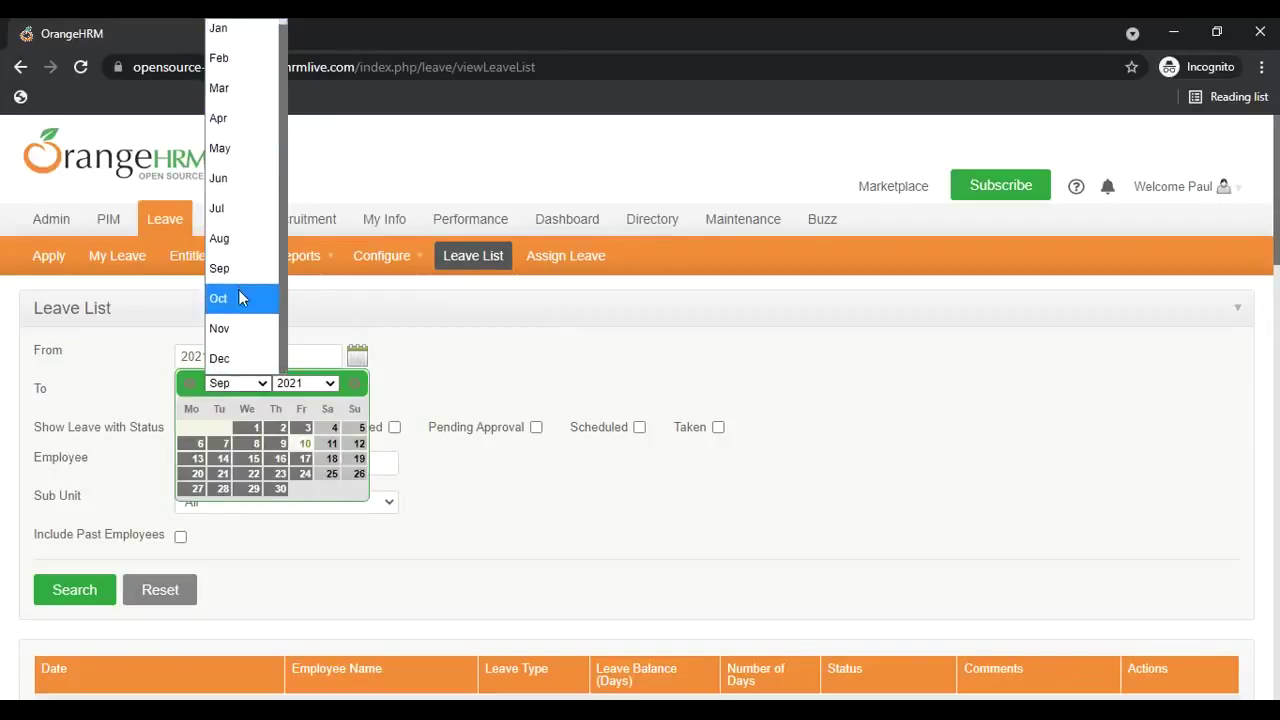
pyautogui.click(316, 390)
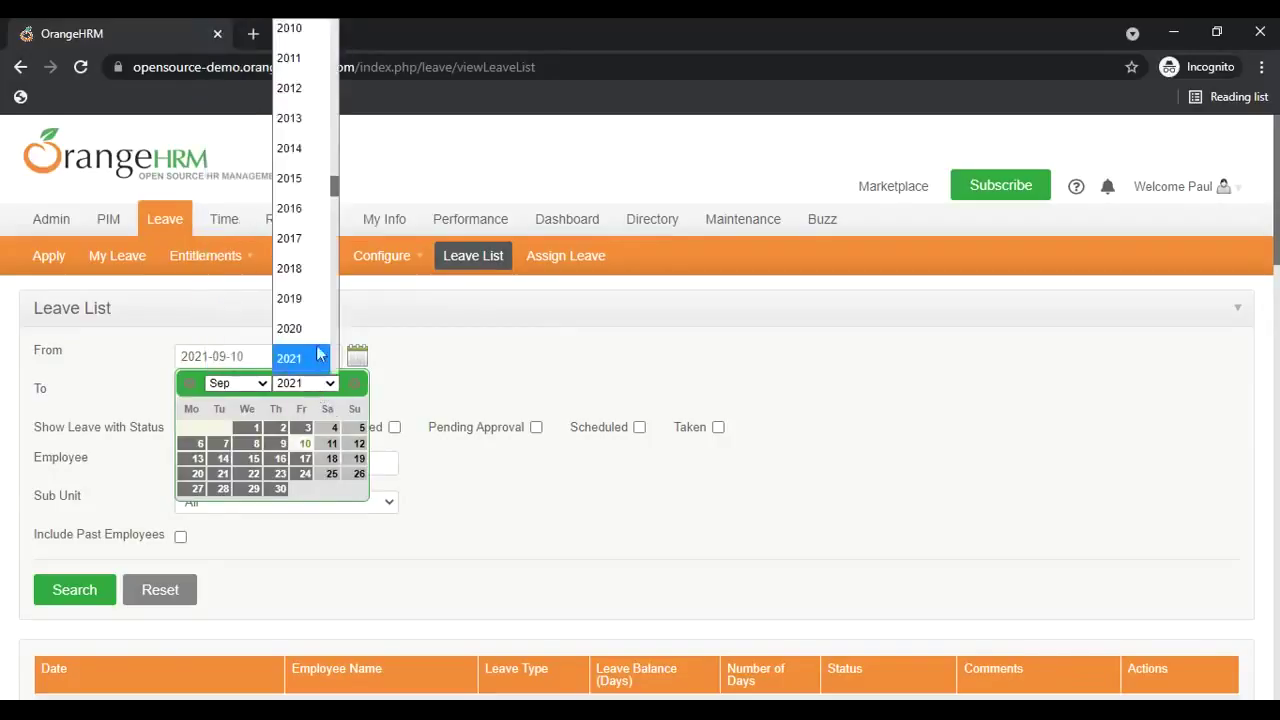
pyautogui.scroll(15, 288, 163)
pyautogui.scroll(12, 288, 163)
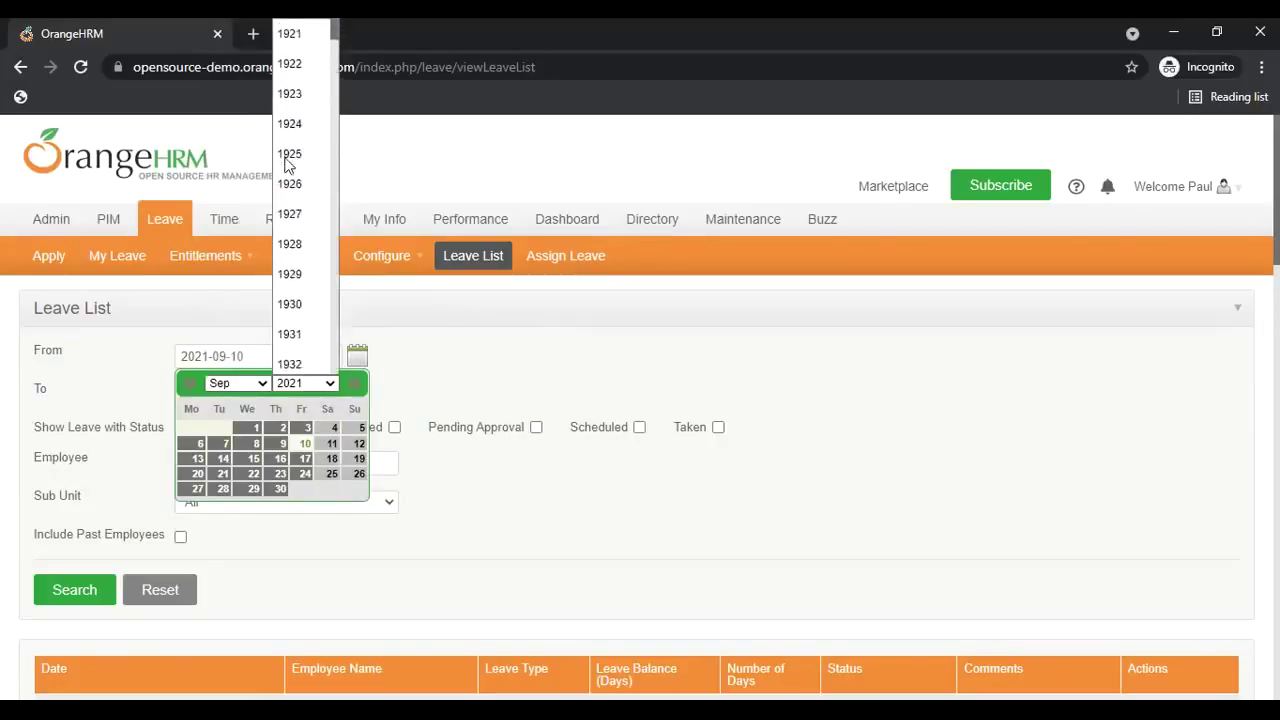
pyautogui.scroll(-20, 288, 163)
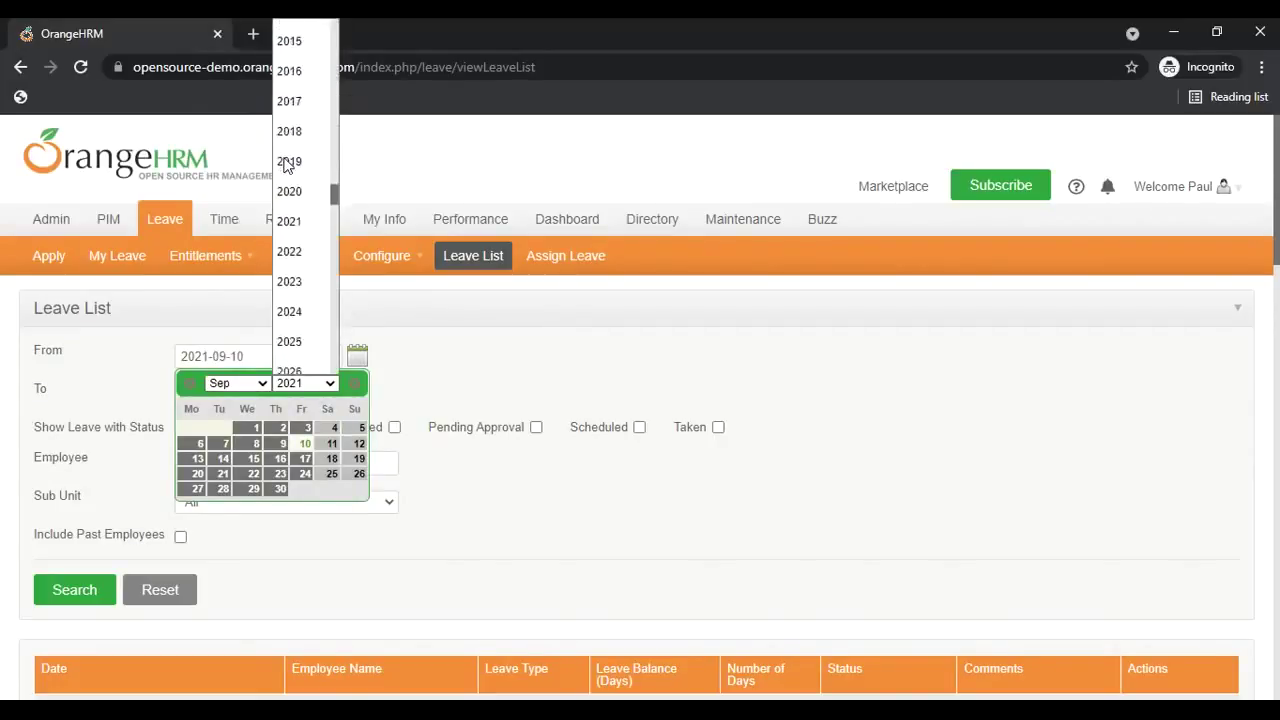
pyautogui.scroll(20, 285, 165)
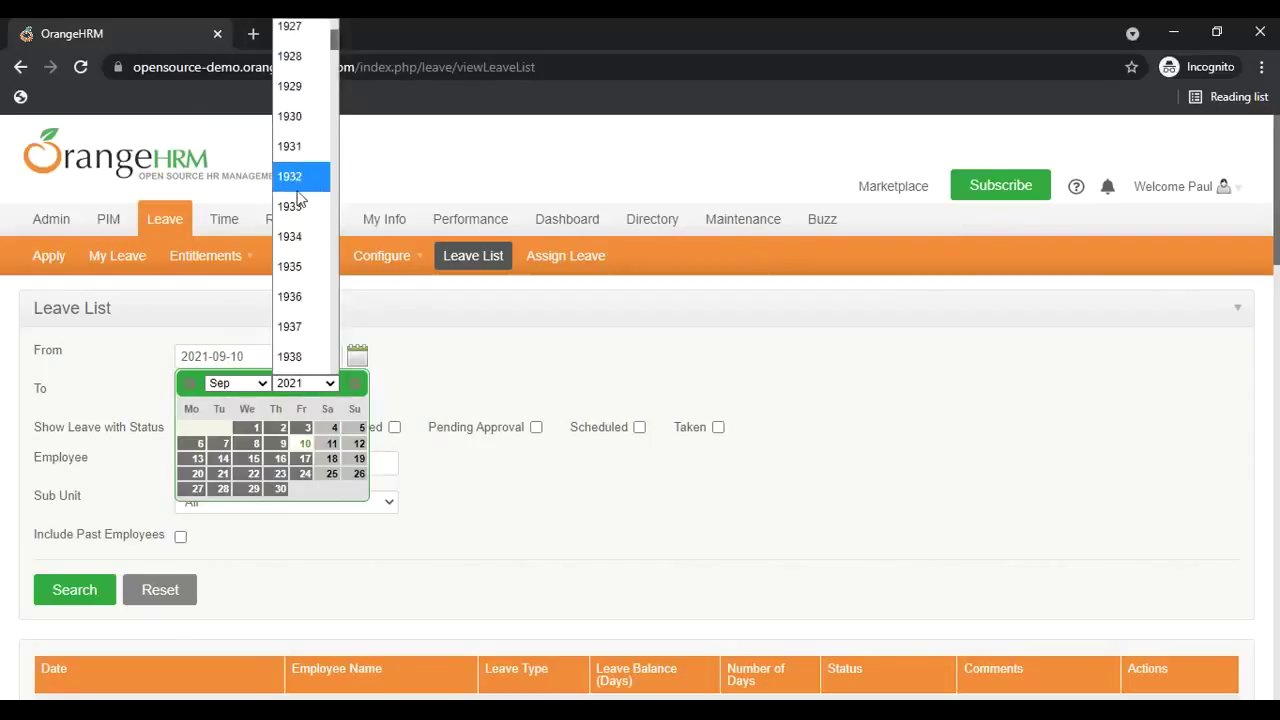
pyautogui.write('2000')
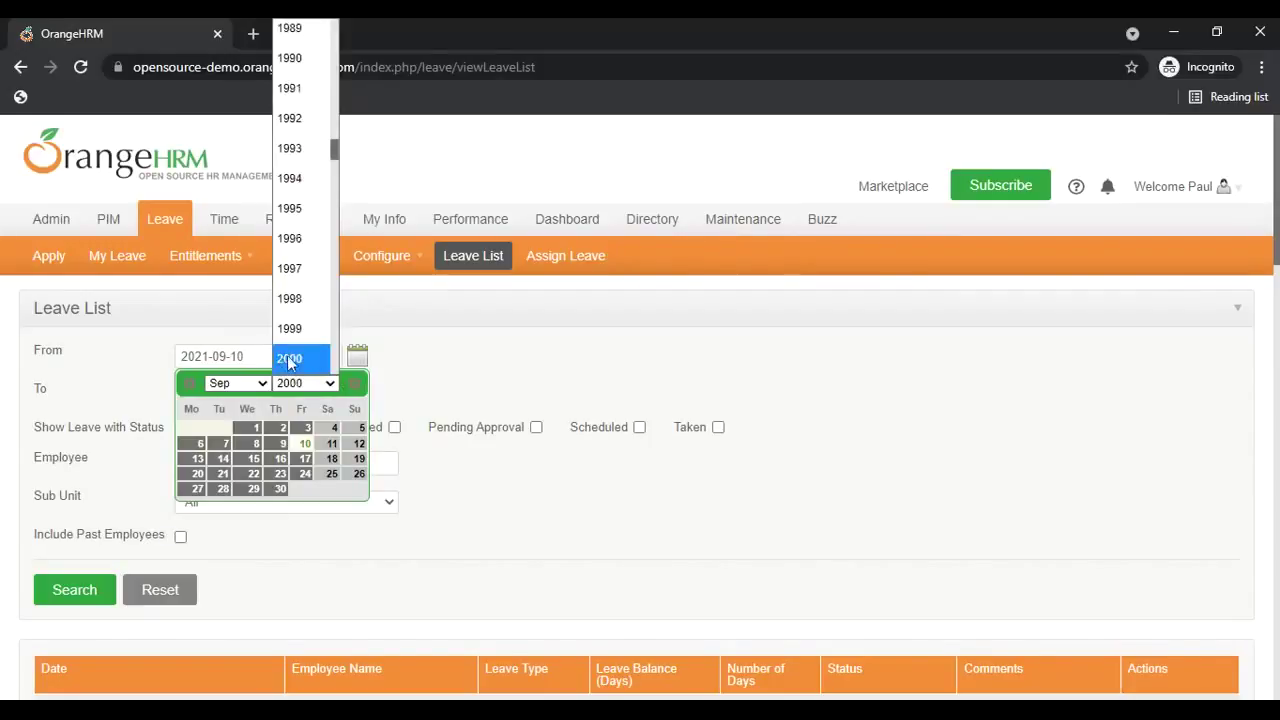
pyautogui.scroll(-2, 286, 360)
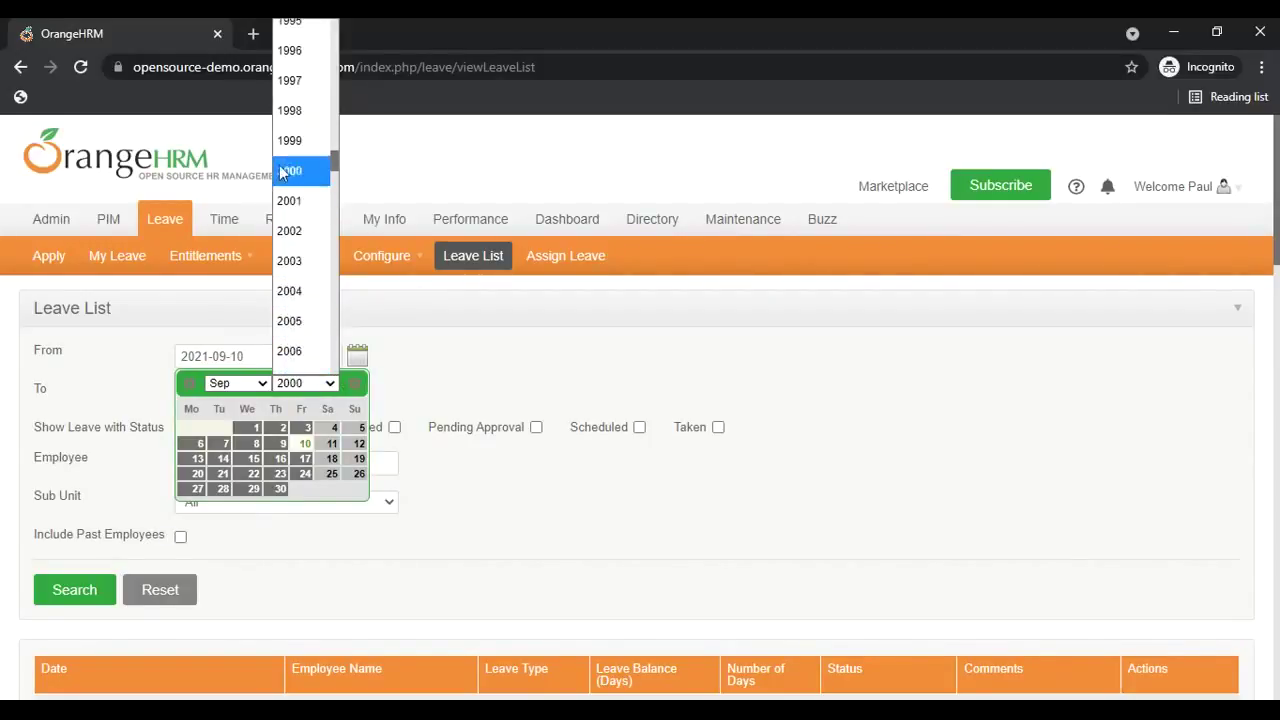